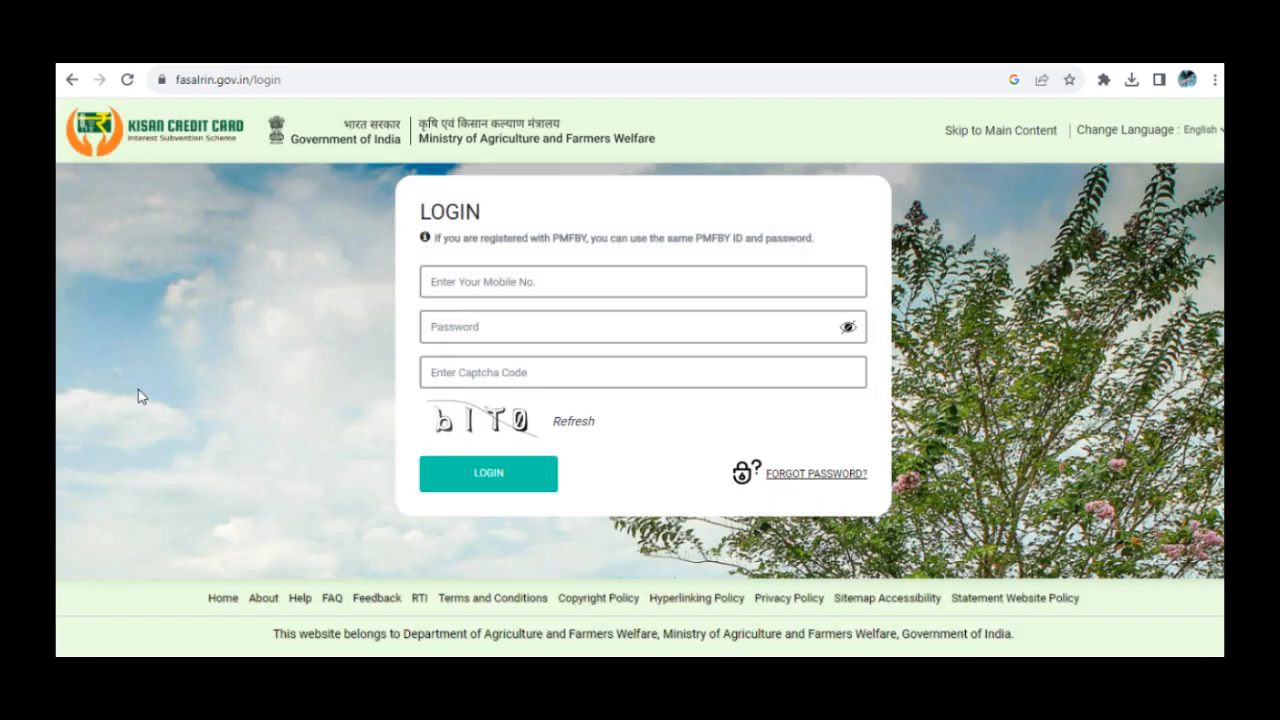
- Log in to the portal with the registered mobile number, the account password and the captcha code
{"action": "left_click", "coordinate": [471, 285]}
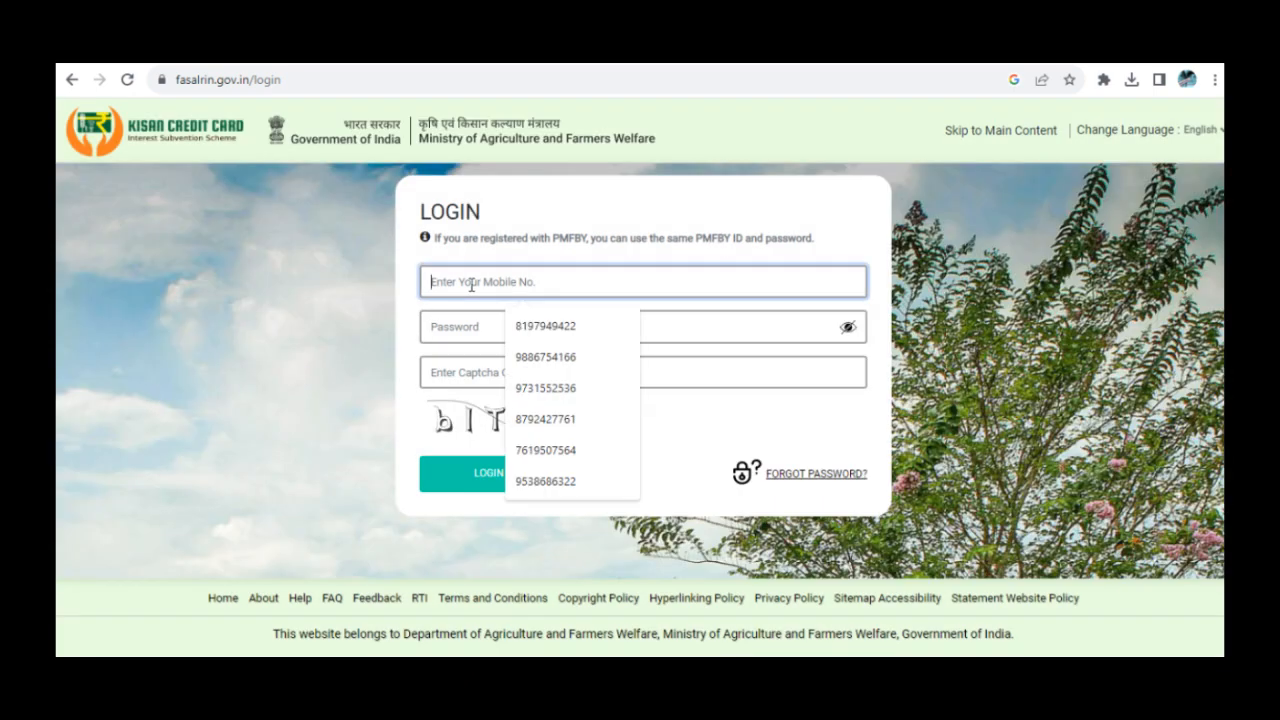
{"action": "left_click", "coordinate": [737, 322]}
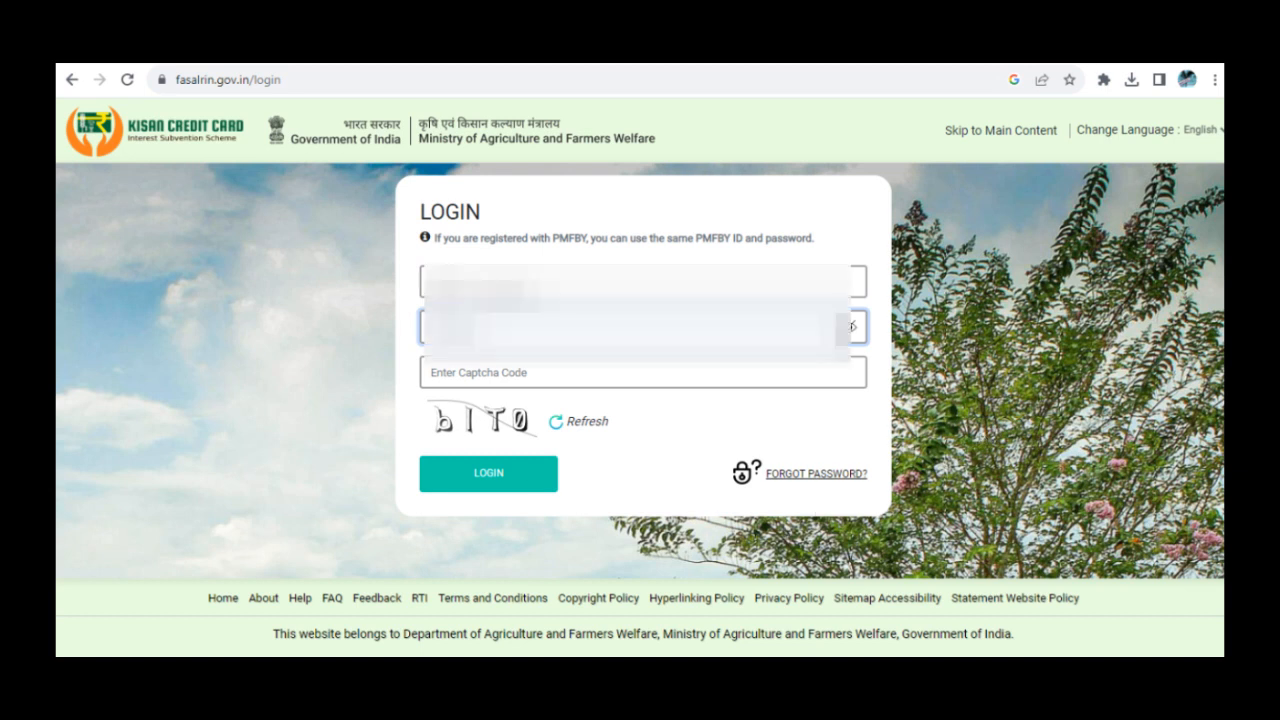
{"action": "type", "text": "•"}
{"action": "left_click", "coordinate": [490, 372]}
{"action": "left_click", "coordinate": [582, 425]}
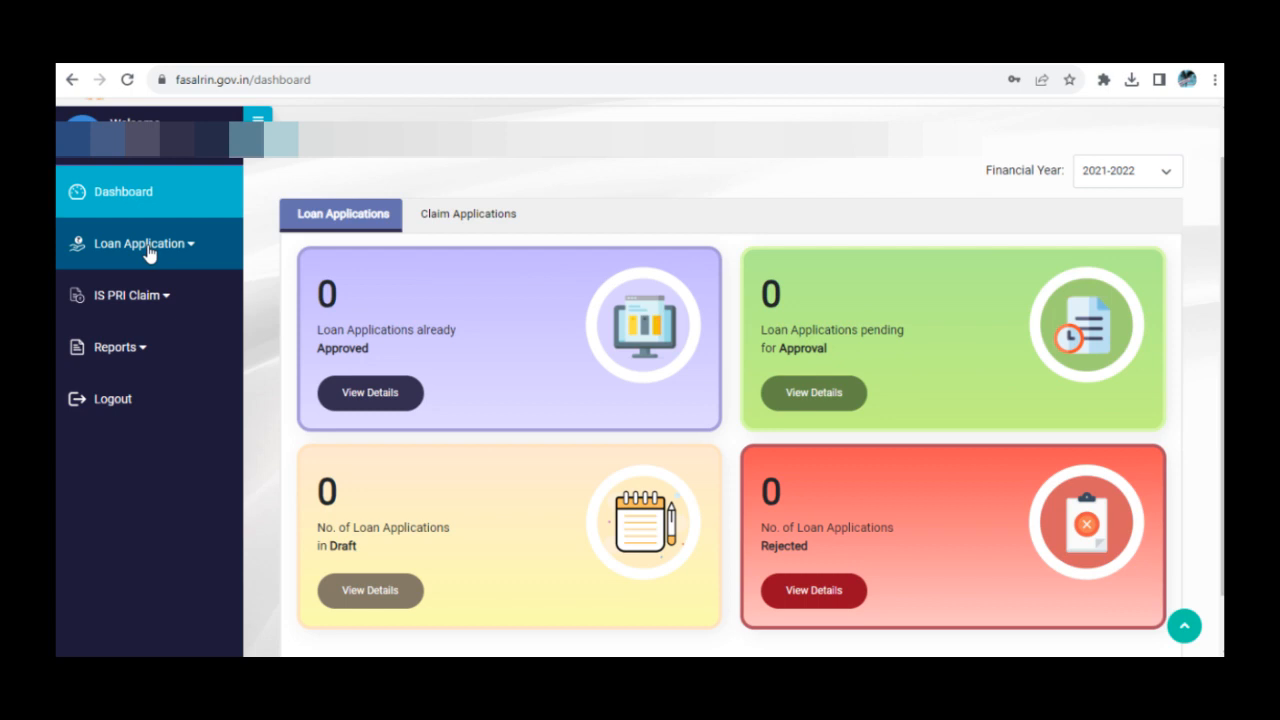
- Start a new loan application and fetch the farmer's record for financial year 2021-2022 by Aadhaar number
{"action": "left_click", "coordinate": [148, 254]}
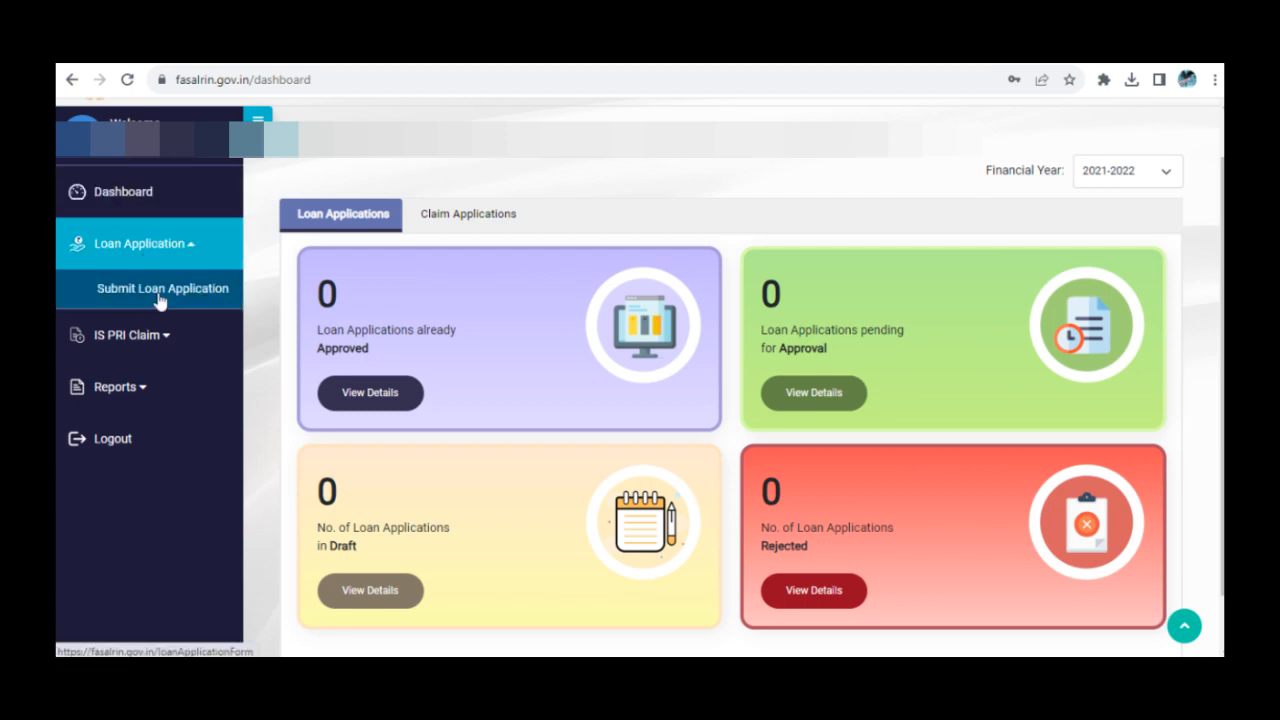
{"action": "left_click", "coordinate": [157, 290]}
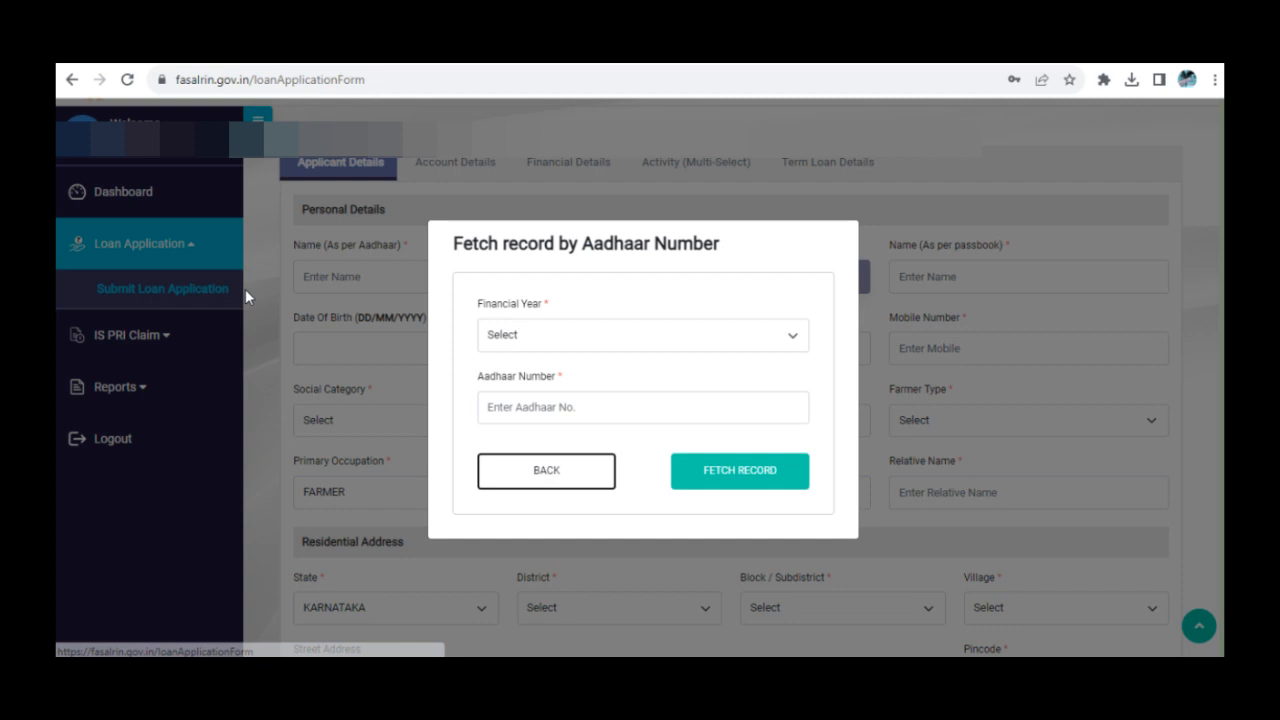
{"action": "left_click", "coordinate": [622, 339]}
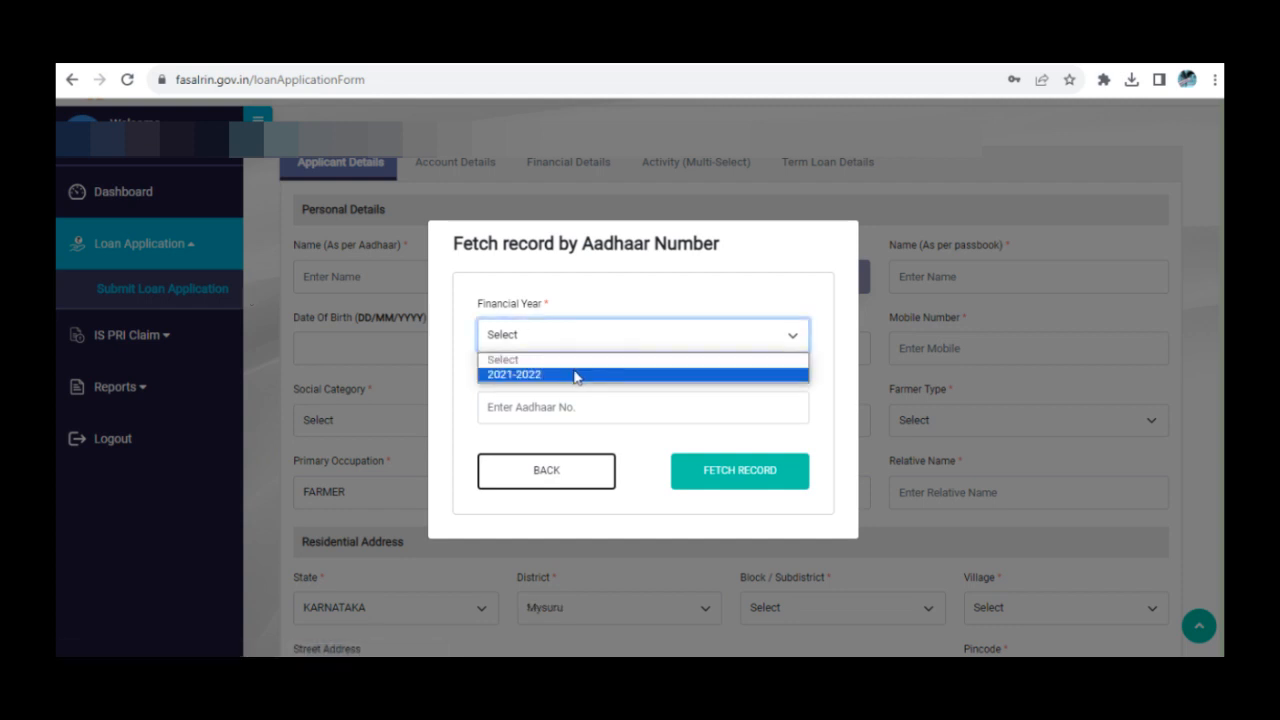
{"action": "left_click", "coordinate": [532, 375]}
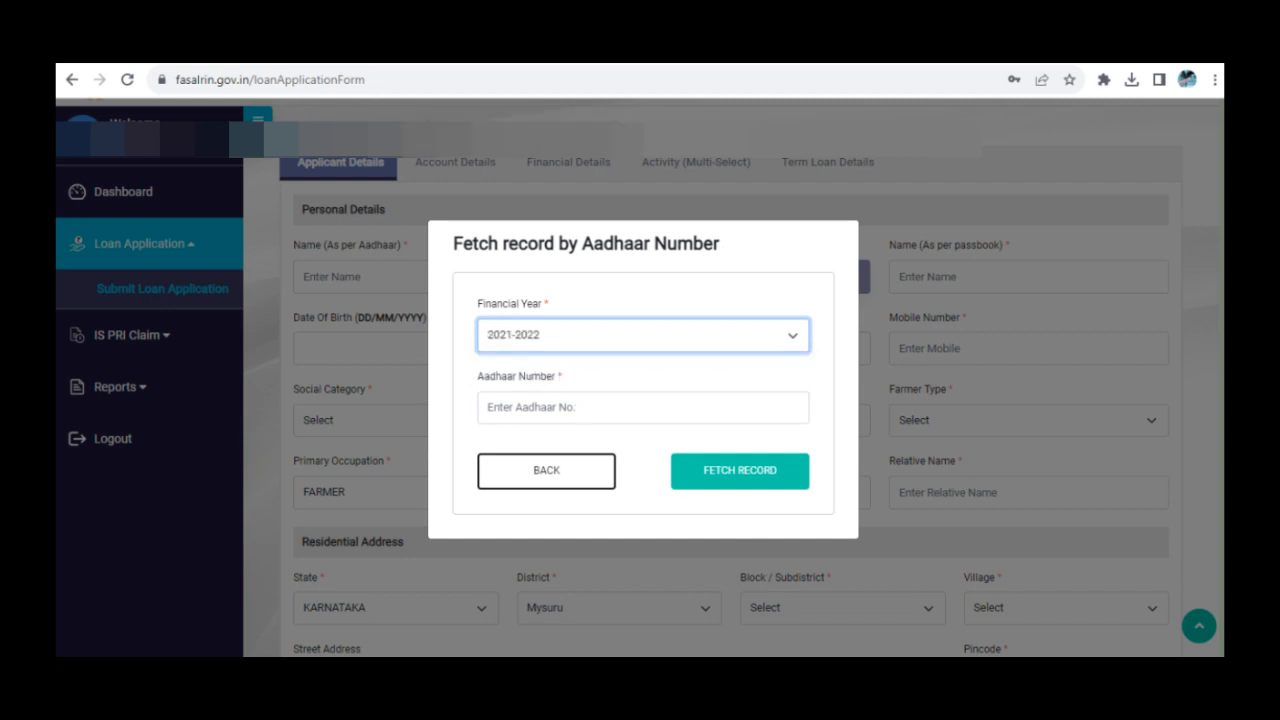
{"action": "left_click", "coordinate": [623, 407]}
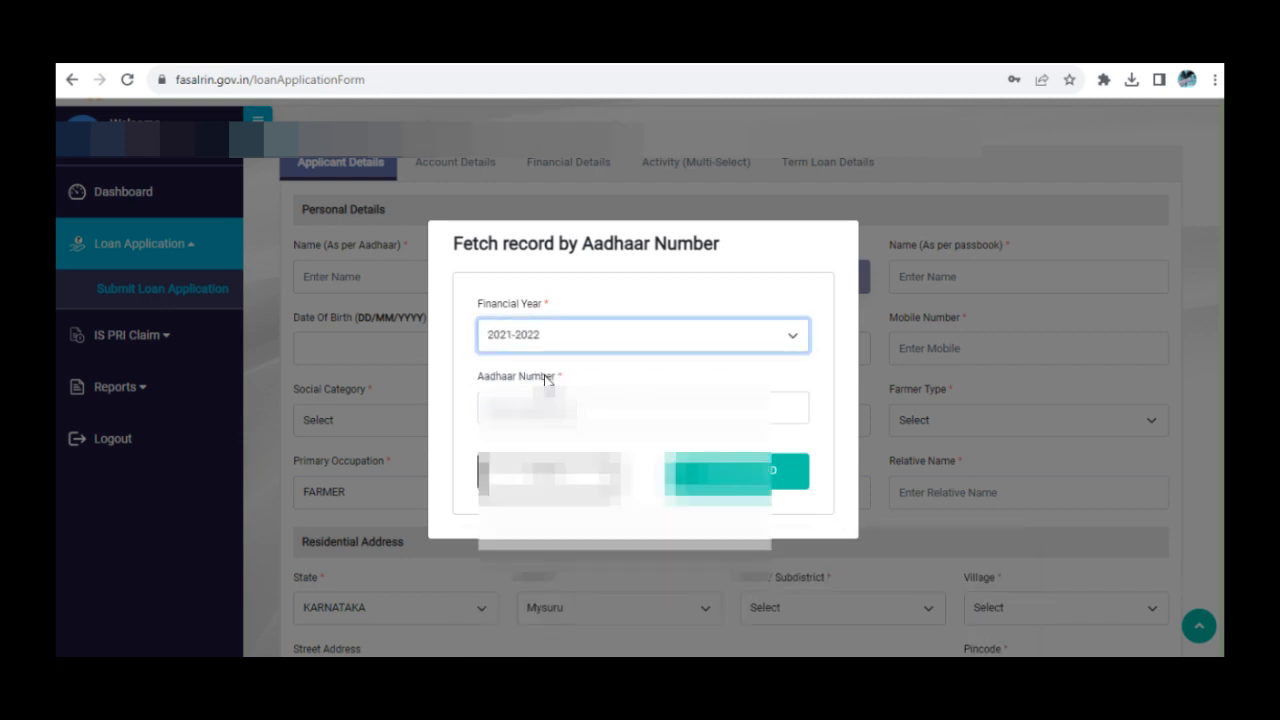
{"action": "left_click", "coordinate": [623, 407]}
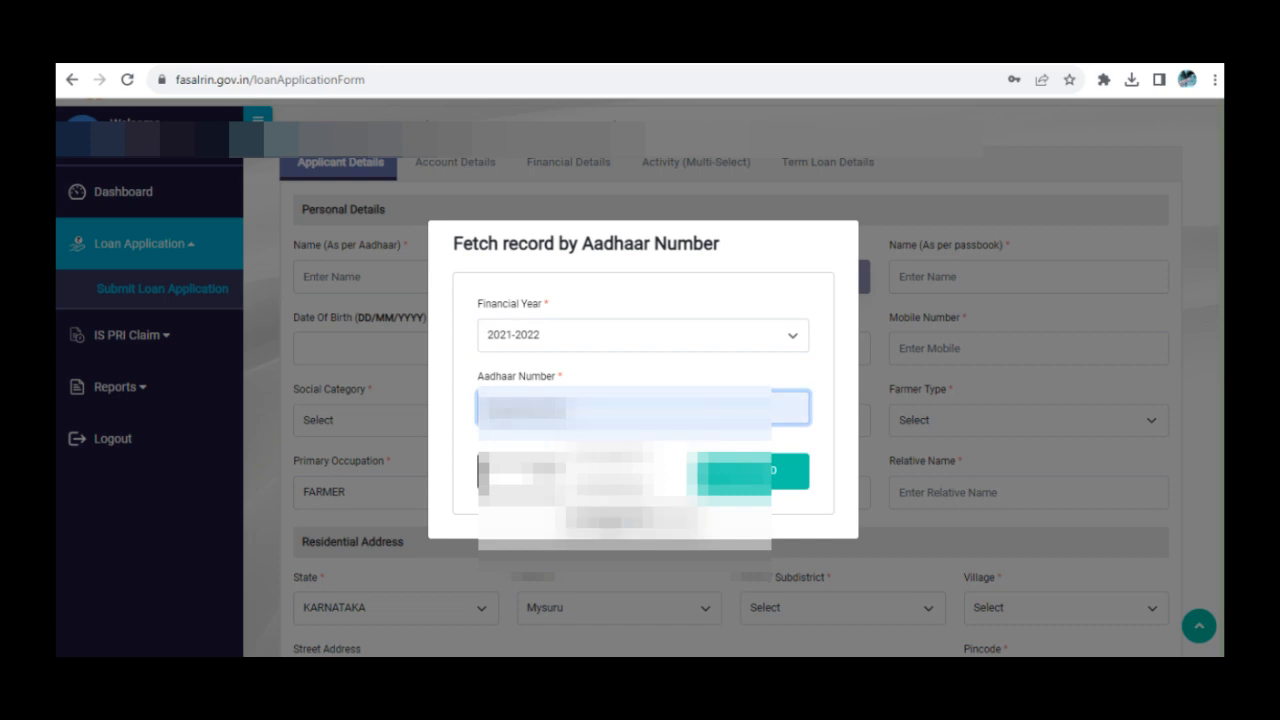
{"action": "key", "text": "Return"}
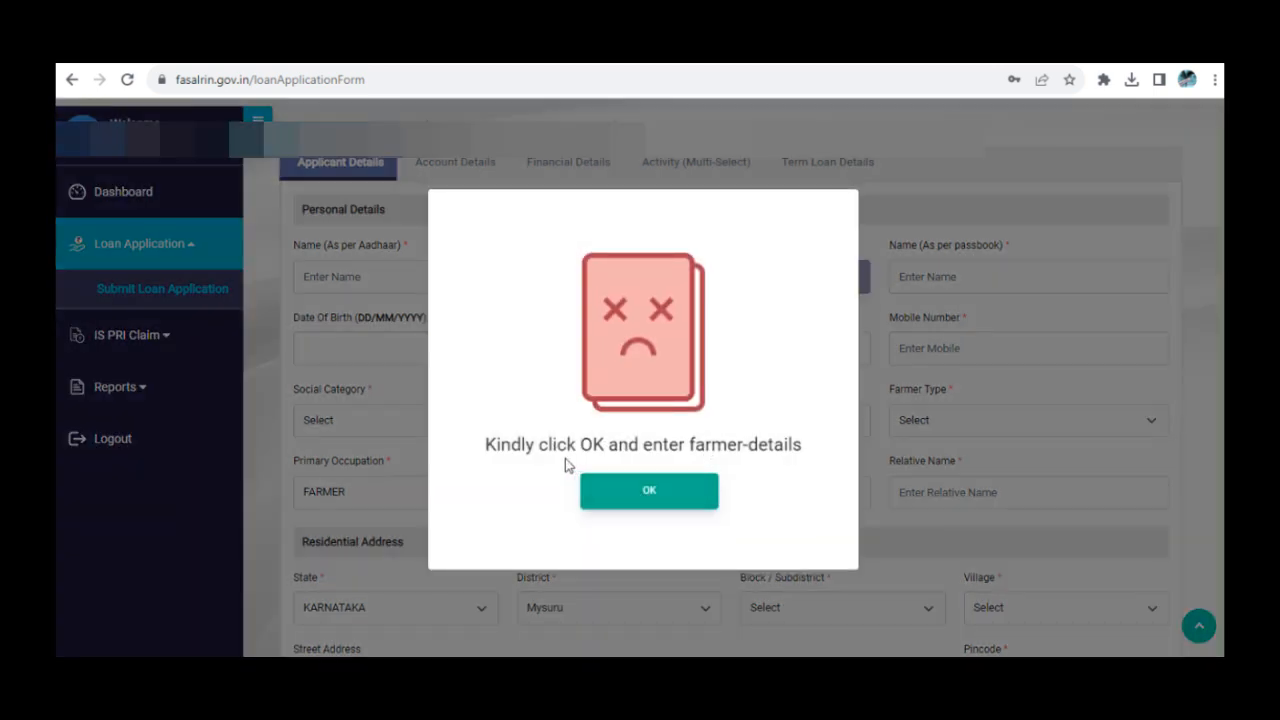
{"action": "left_click", "coordinate": [657, 505]}
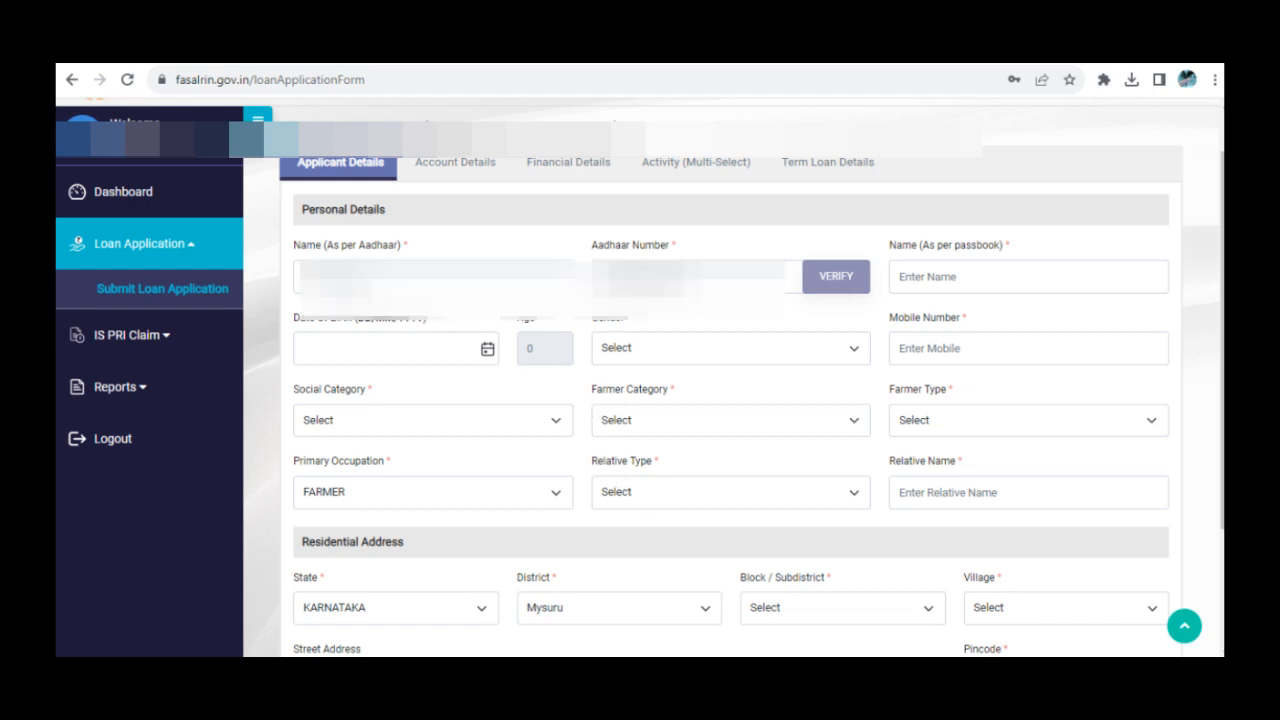
- Try to verify the Aadhaar number with the farmer's name filled in as per Aadhaar
{"action": "left_click", "coordinate": [433, 277]}
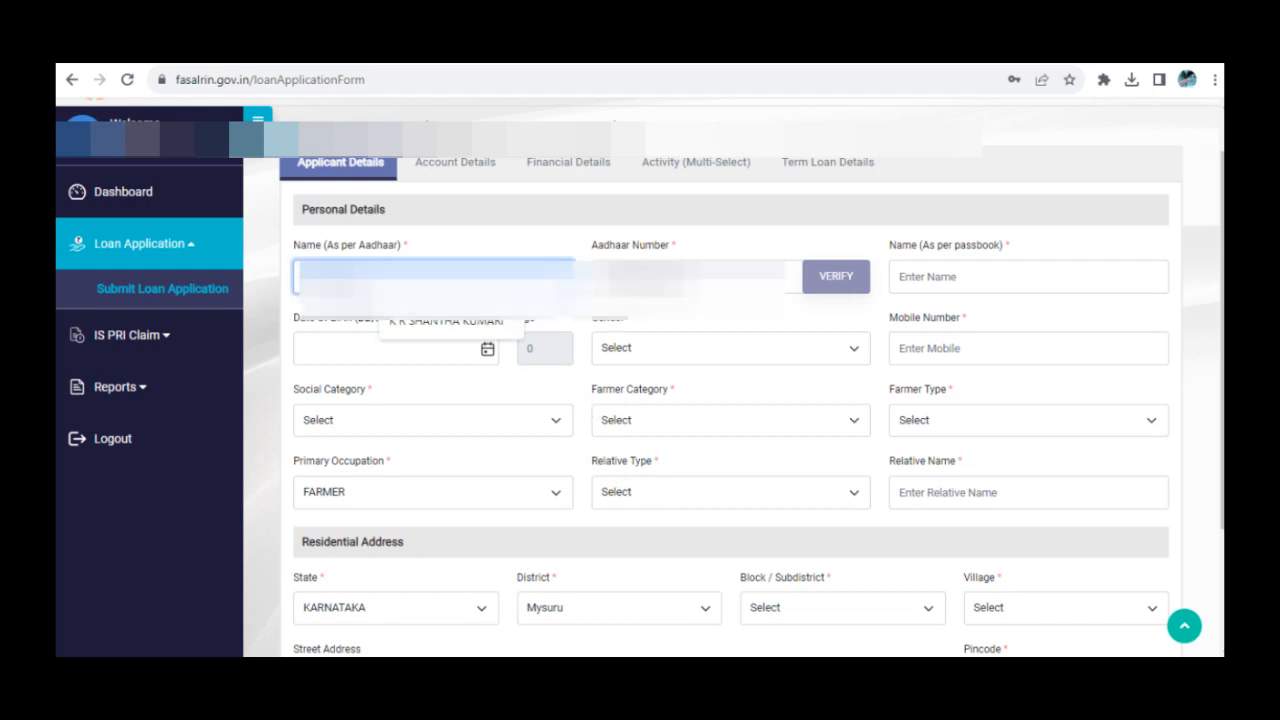
{"action": "left_click", "coordinate": [449, 328]}
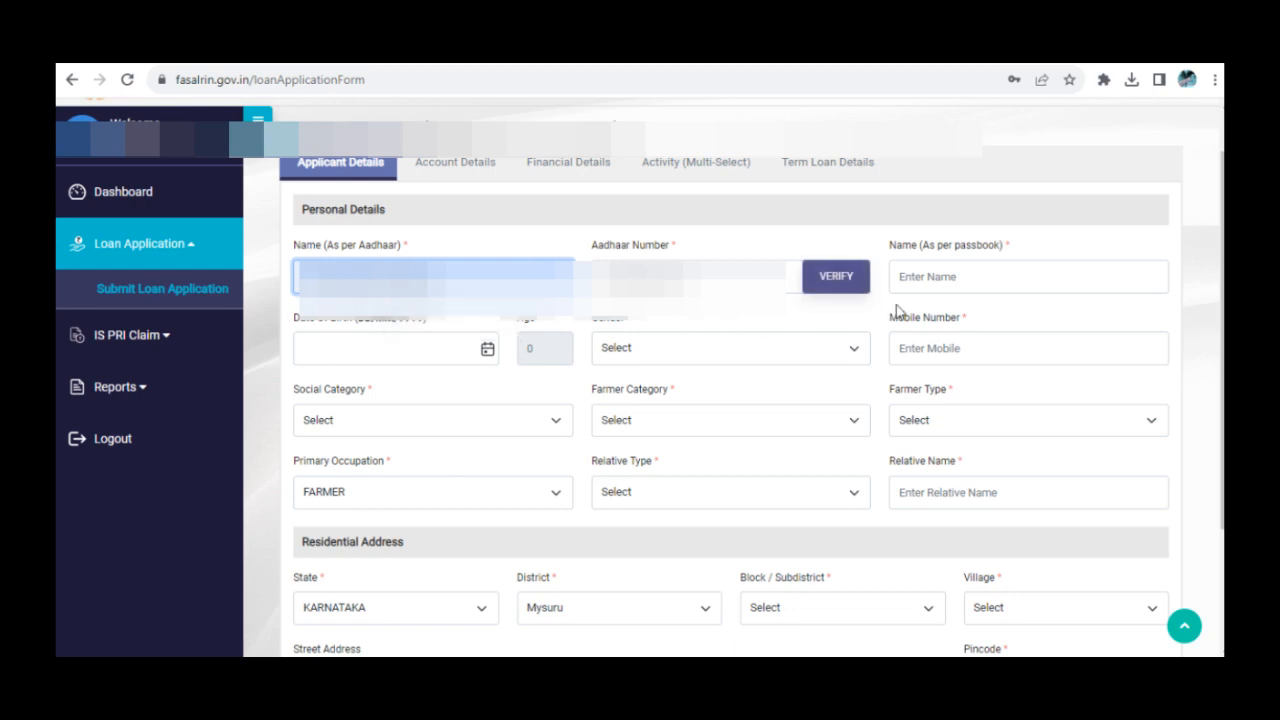
{"action": "left_click", "coordinate": [838, 280]}
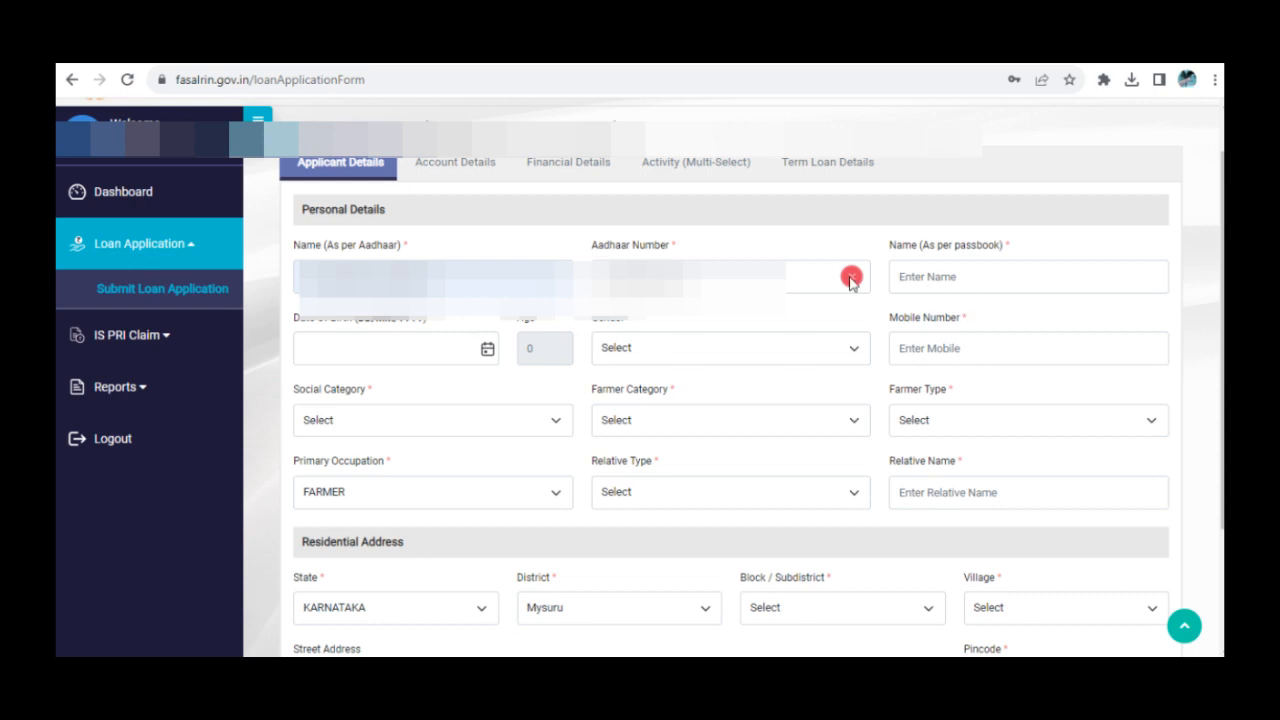
- Replace the farmer's name as per Aadhaar with another suggested entry and verify the Aadhaar number again
{"action": "left_click", "coordinate": [434, 277]}
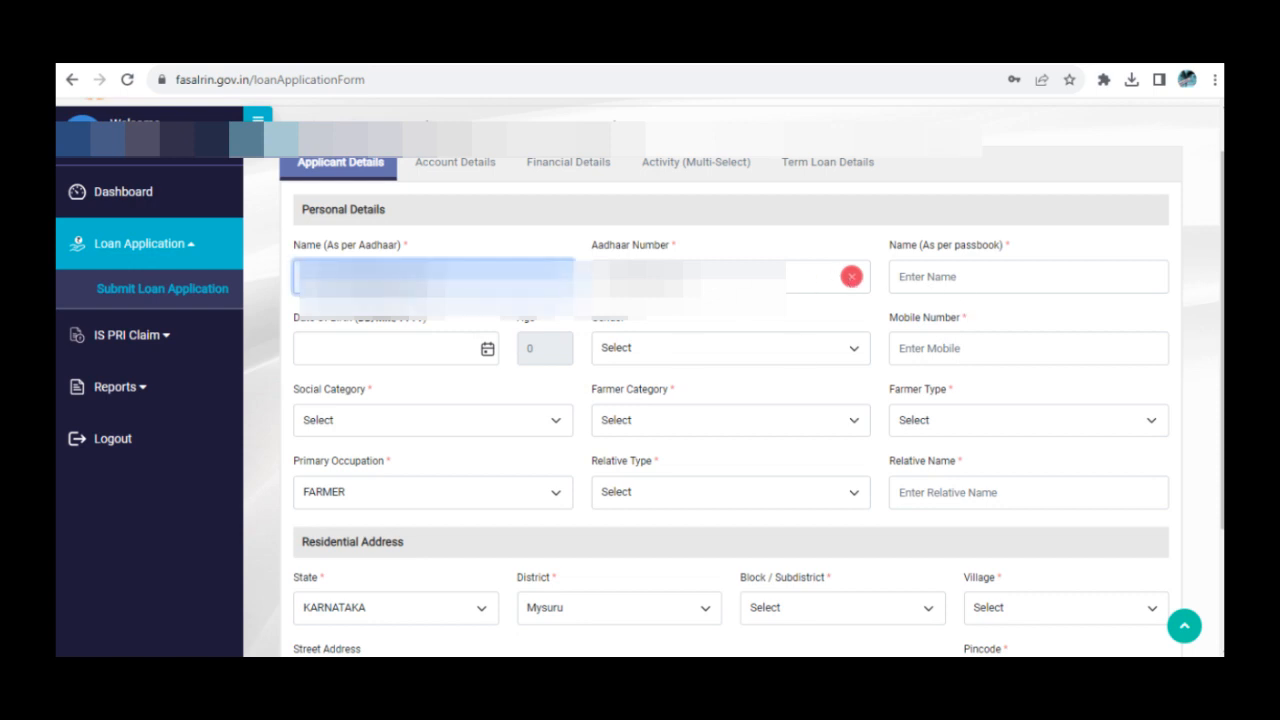
{"action": "left_click", "coordinate": [446, 379]}
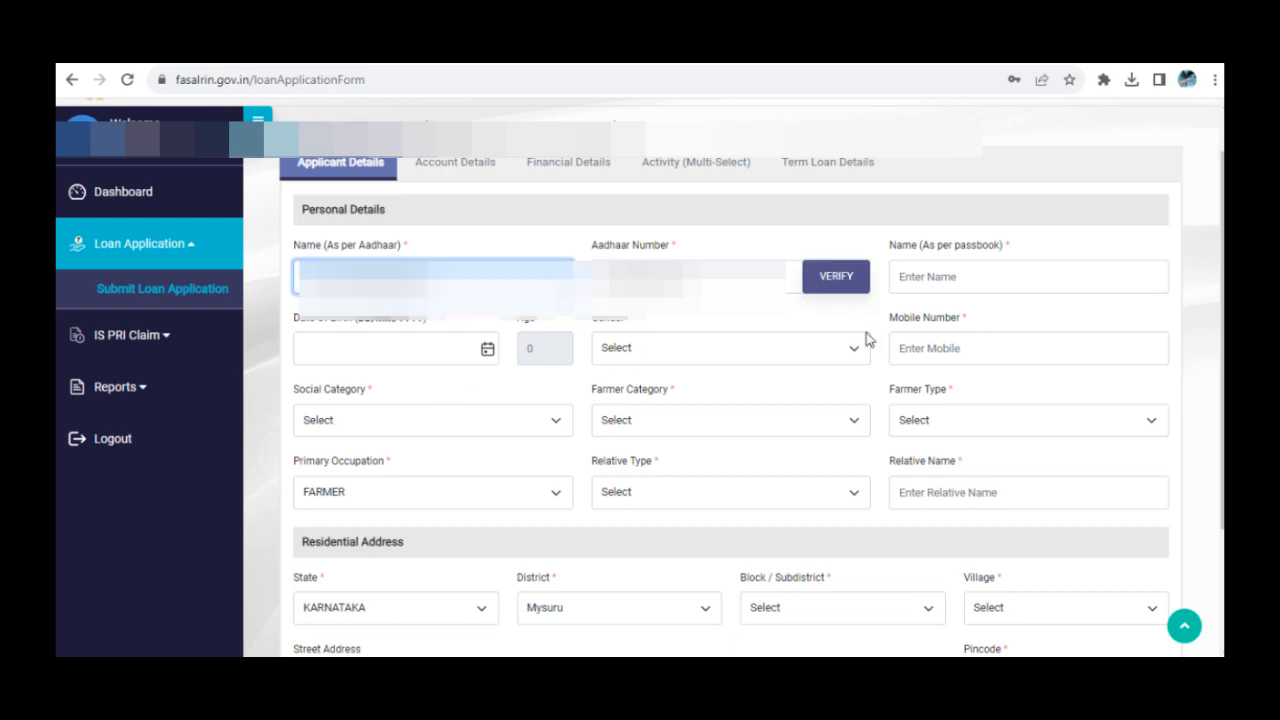
{"action": "left_click", "coordinate": [836, 276]}
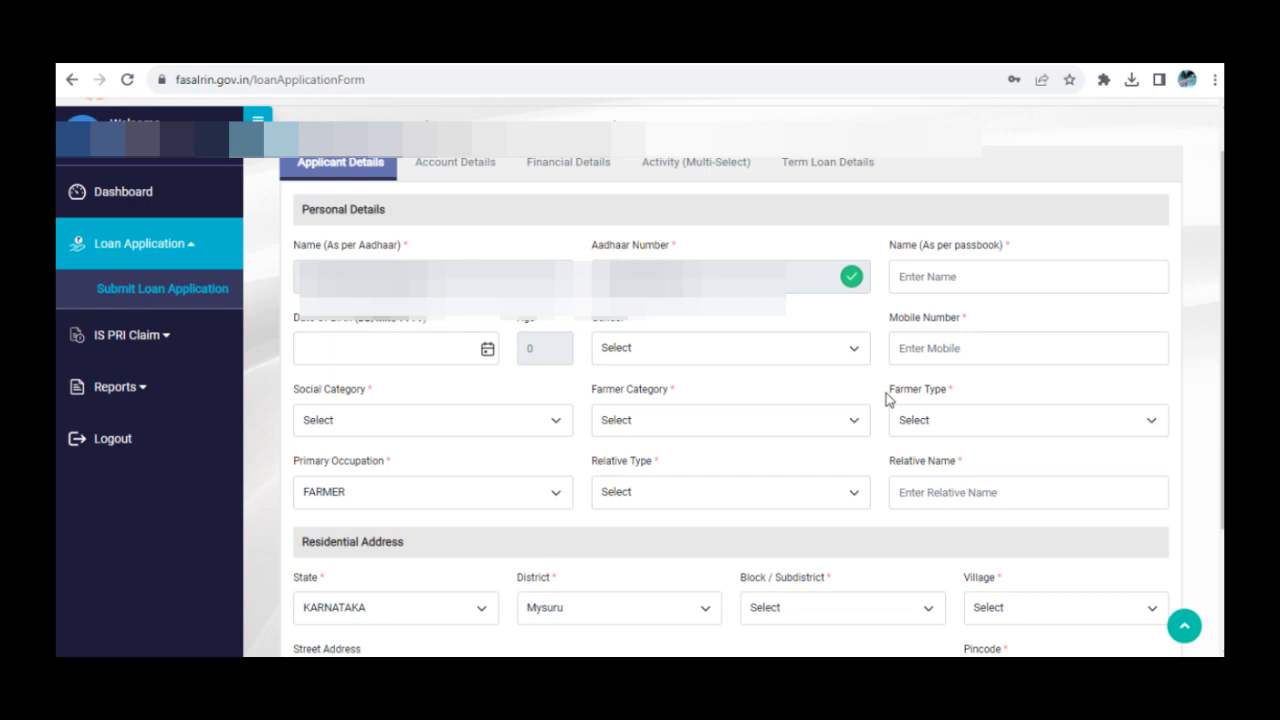
- Fill in the applicant's name as per passbook and select the date of birth
{"action": "key", "text": "Tab"}
{"action": "key", "text": "ctrl+v"}
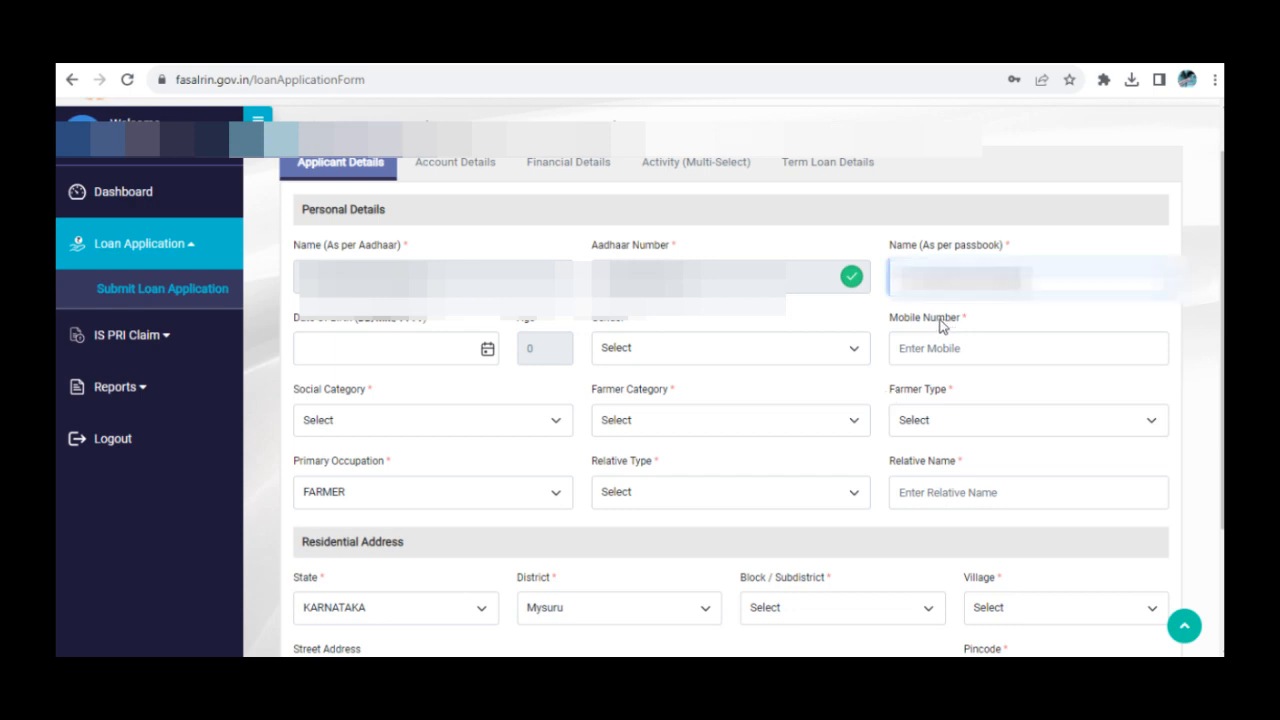
{"action": "left_click", "coordinate": [392, 356]}
{"action": "left_click", "coordinate": [424, 401]}
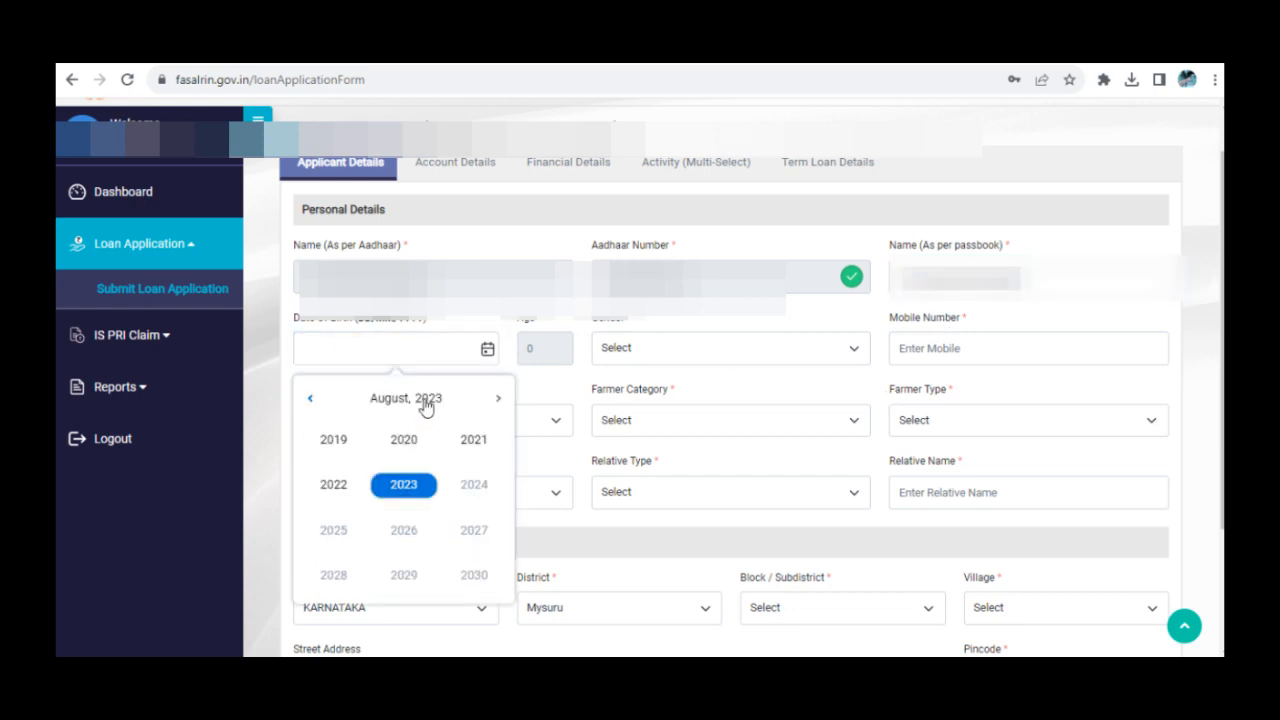
{"action": "left_click", "coordinate": [310, 399]}
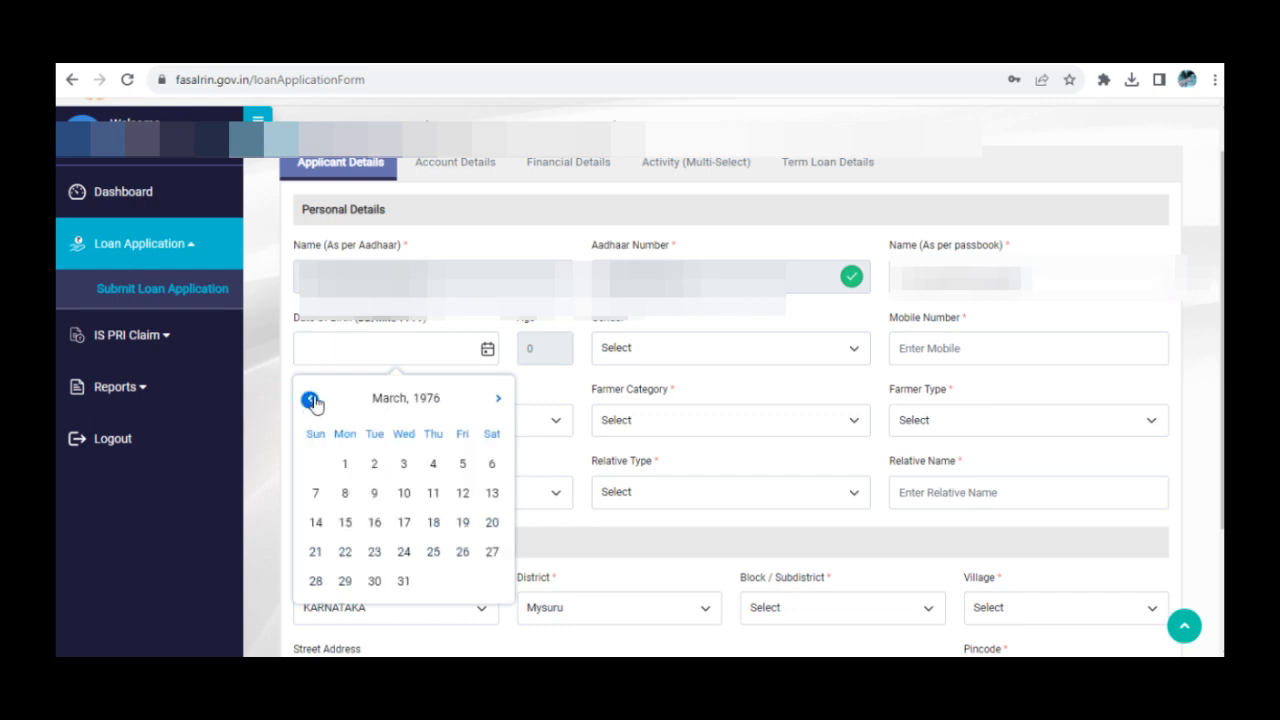
{"action": "left_click", "coordinate": [310, 399]}
{"action": "left_click", "coordinate": [310, 399]}
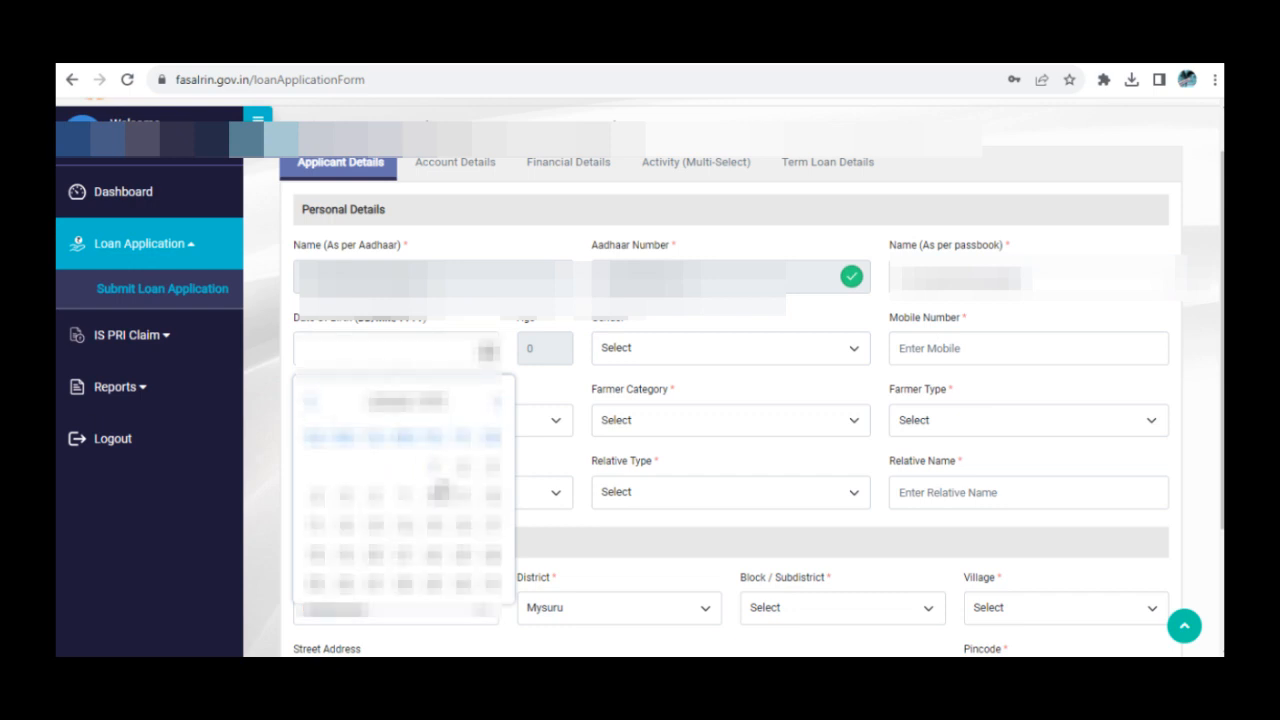
{"action": "left_click", "coordinate": [488, 585]}
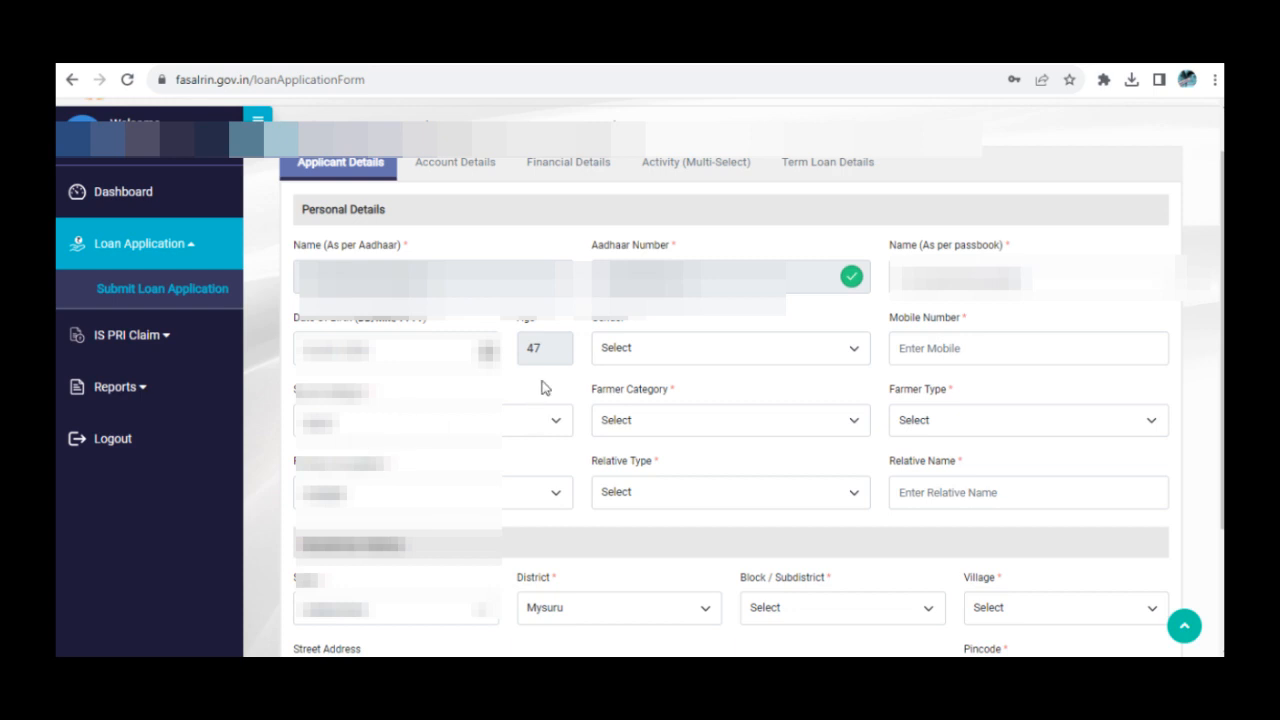
- Set the gender to FEMALE, enter the mobile number and select the applicant's social category
{"action": "left_click", "coordinate": [634, 357]}
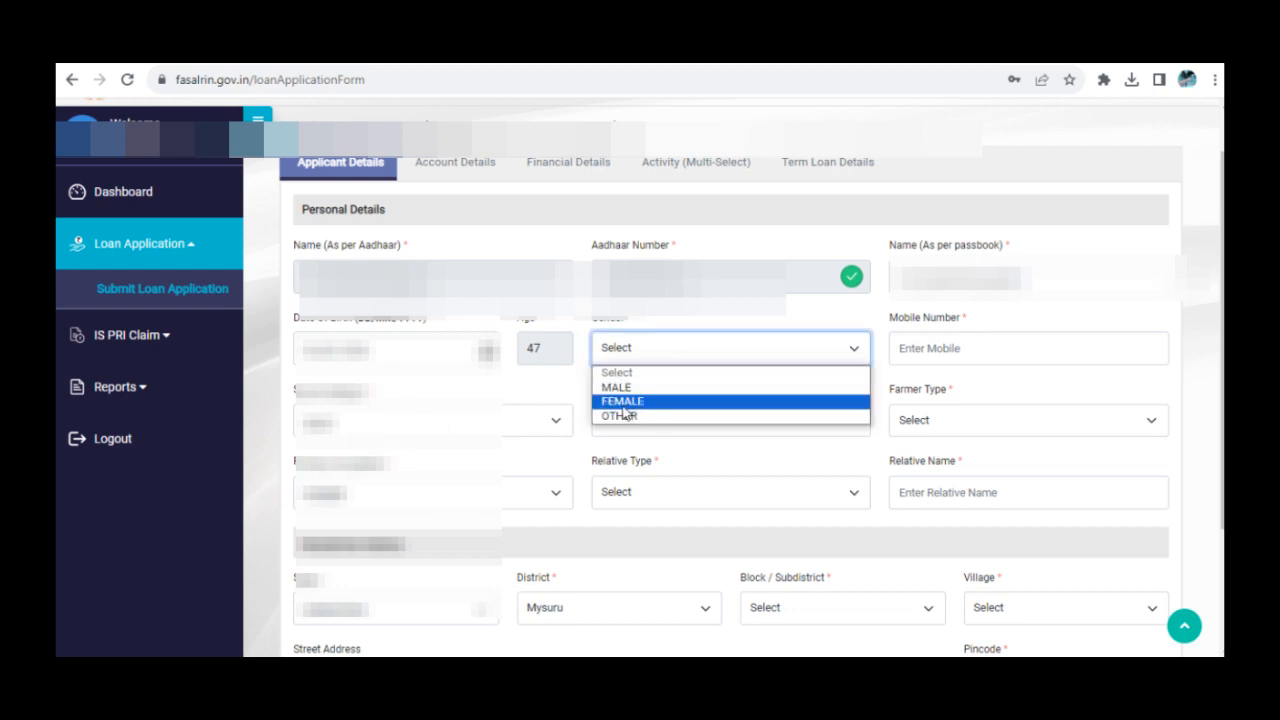
{"action": "left_click", "coordinate": [622, 401]}
{"action": "left_click", "coordinate": [418, 421]}
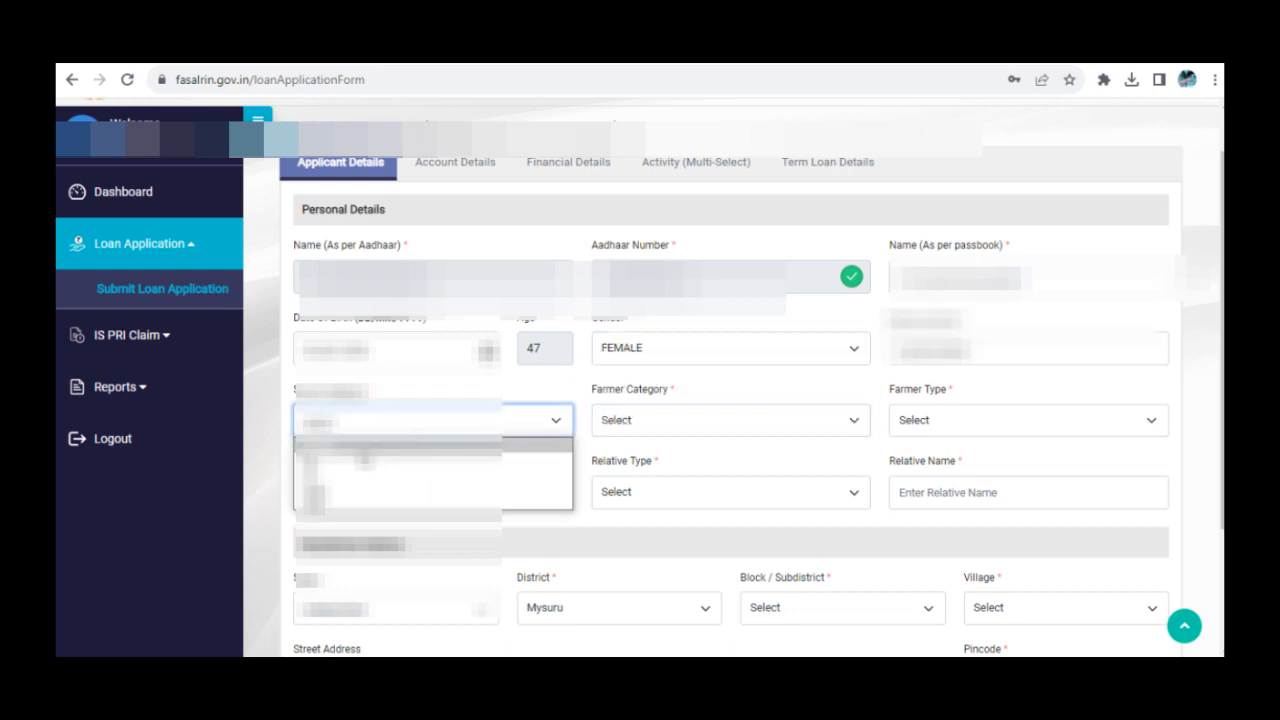
{"action": "left_click", "coordinate": [488, 488]}
- Set the farmer category to OWNER and the farmer type to SMALL
{"action": "left_click", "coordinate": [668, 428]}
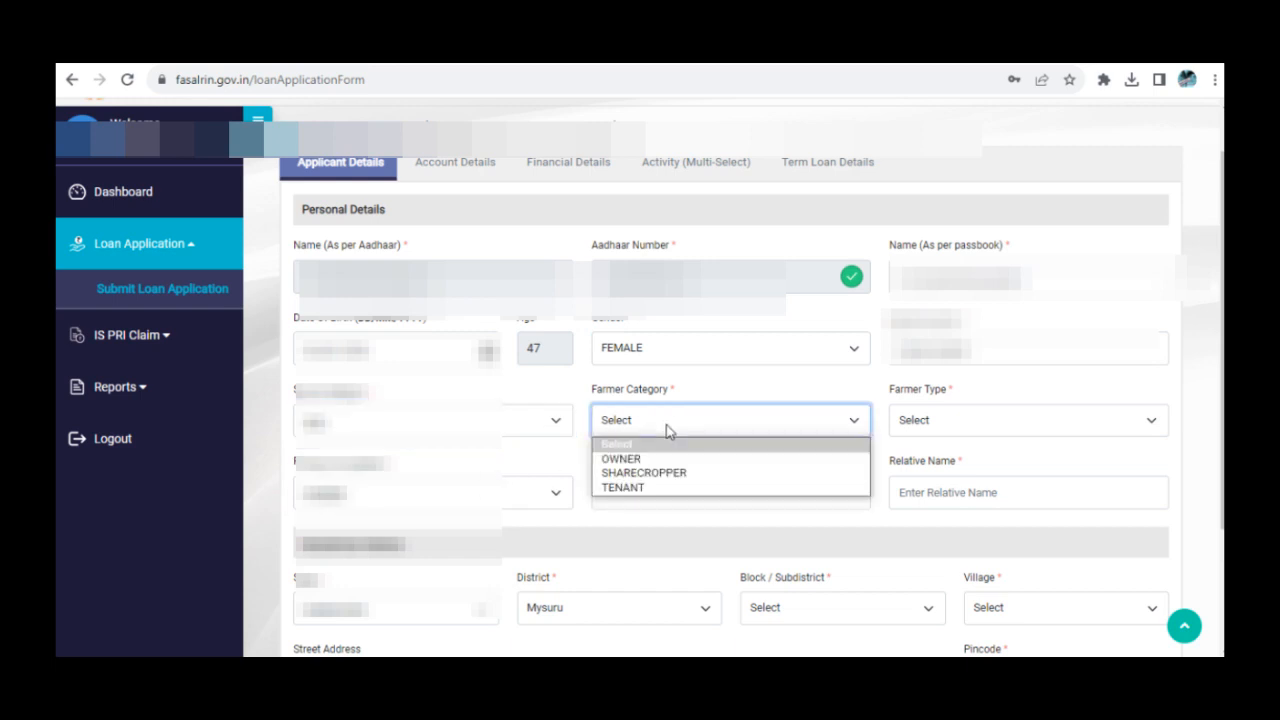
{"action": "left_click", "coordinate": [622, 458]}
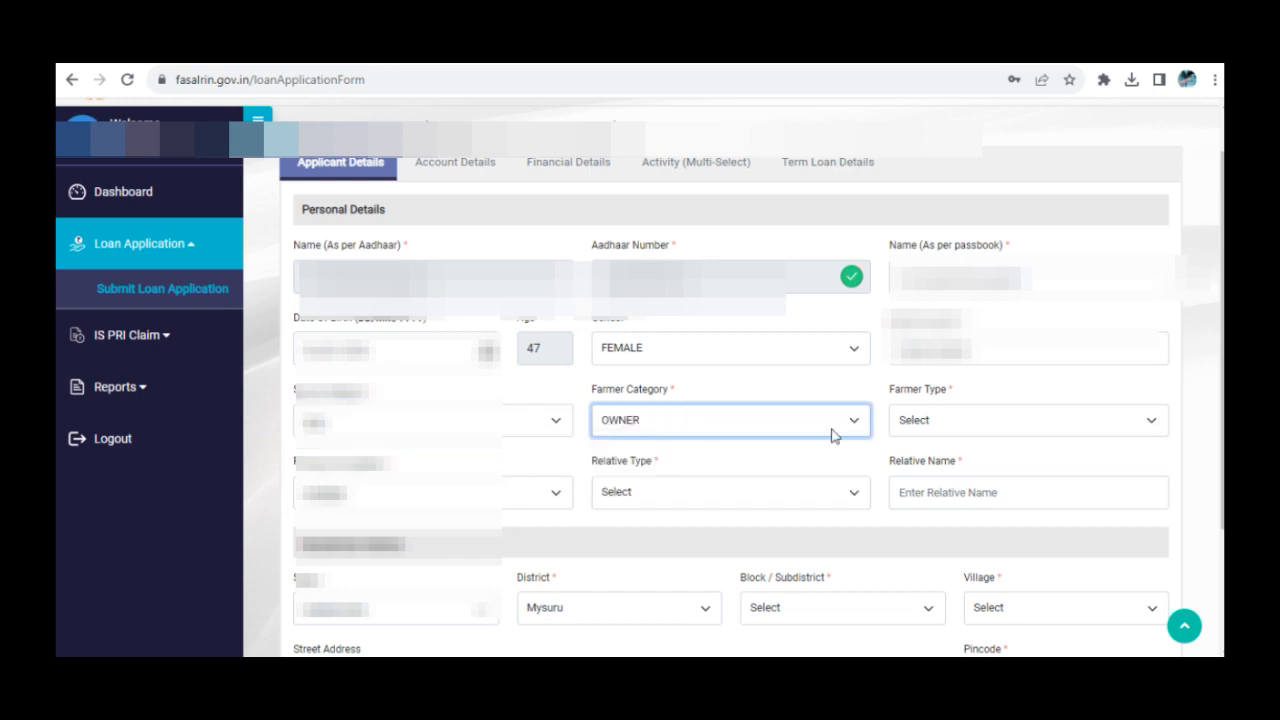
{"action": "left_click", "coordinate": [924, 430]}
{"action": "left_click", "coordinate": [921, 458]}
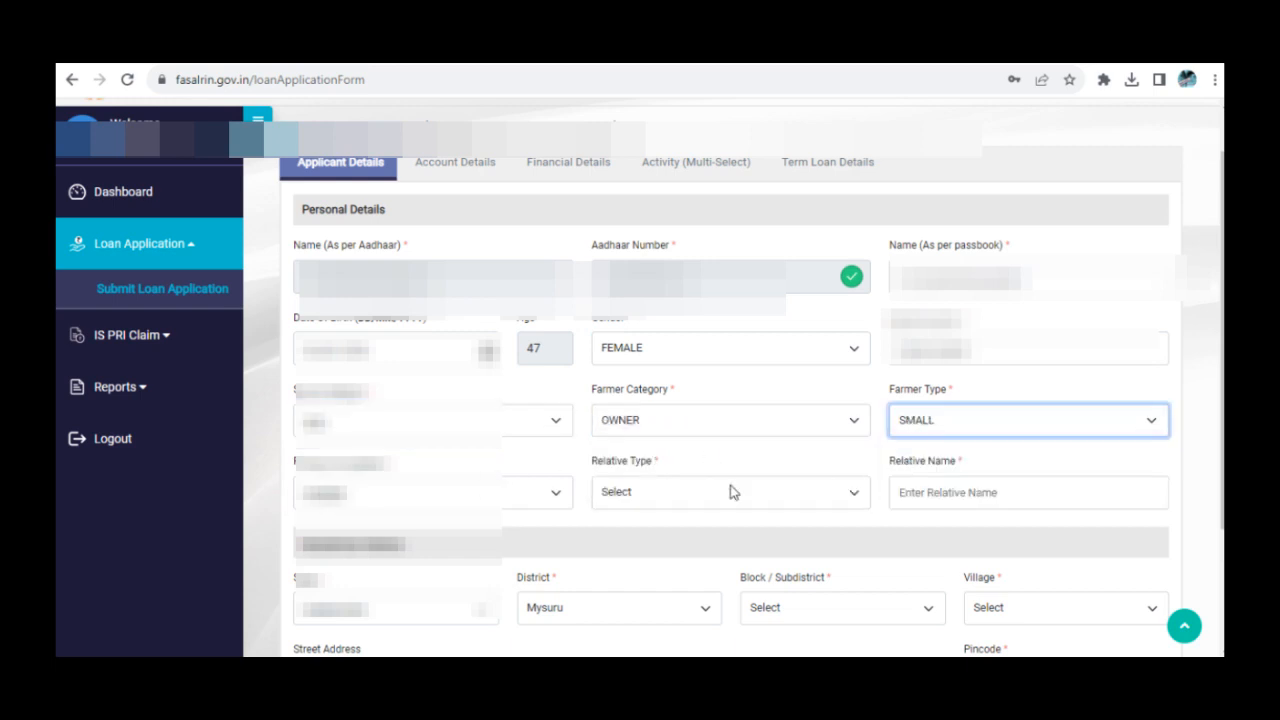
- Set the primary occupation to FARMER and the relative type to WIFE OF, with the relative's name
{"action": "left_click", "coordinate": [486, 505]}
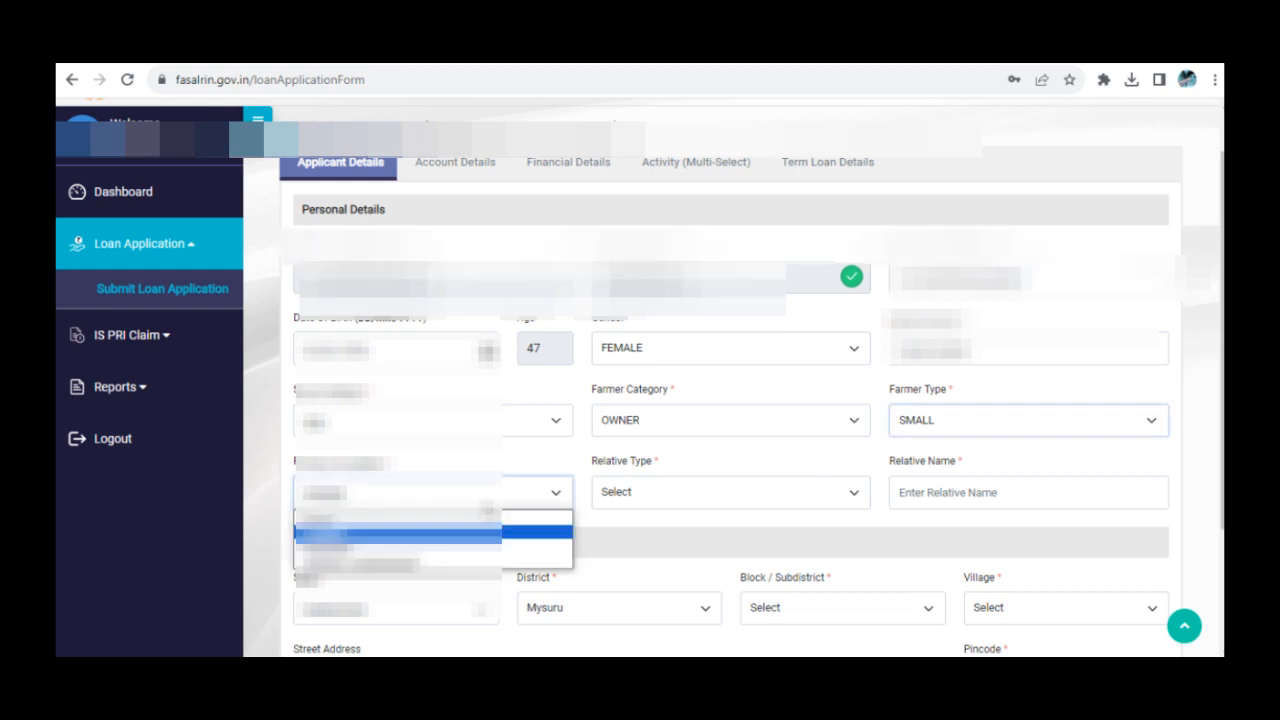
{"action": "left_click", "coordinate": [488, 518]}
{"action": "left_click", "coordinate": [629, 503]}
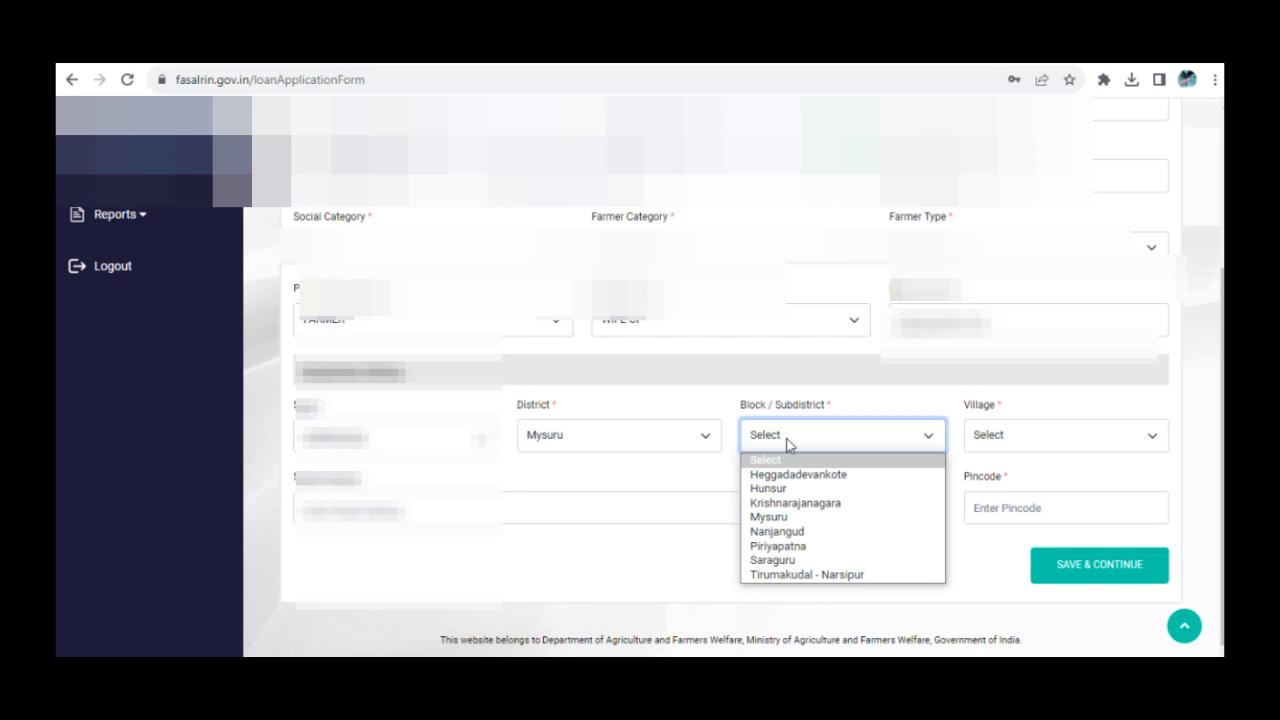
- Complete the residential address with block, village, street address and pincode, and save the applicant details
{"action": "left_click", "coordinate": [778, 546]}
{"action": "left_click", "coordinate": [1004, 442]}
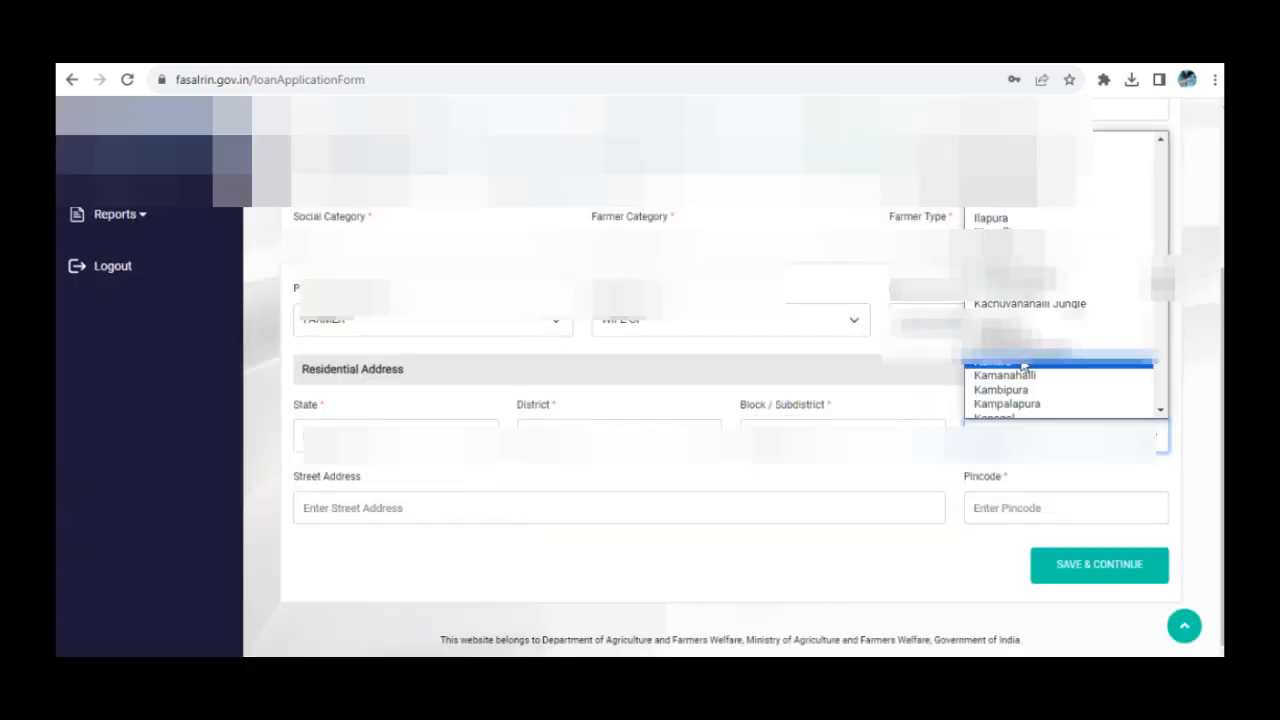
{"action": "left_click", "coordinate": [1024, 368]}
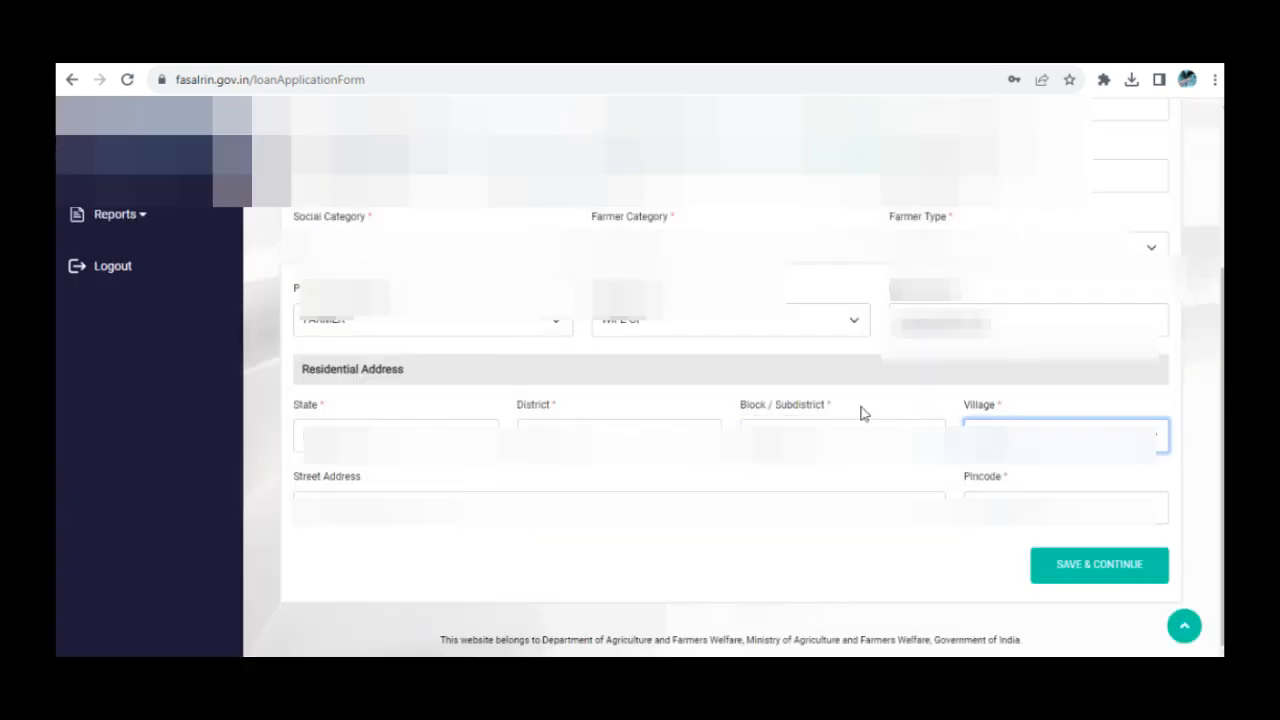
{"action": "left_click", "coordinate": [288, 512]}
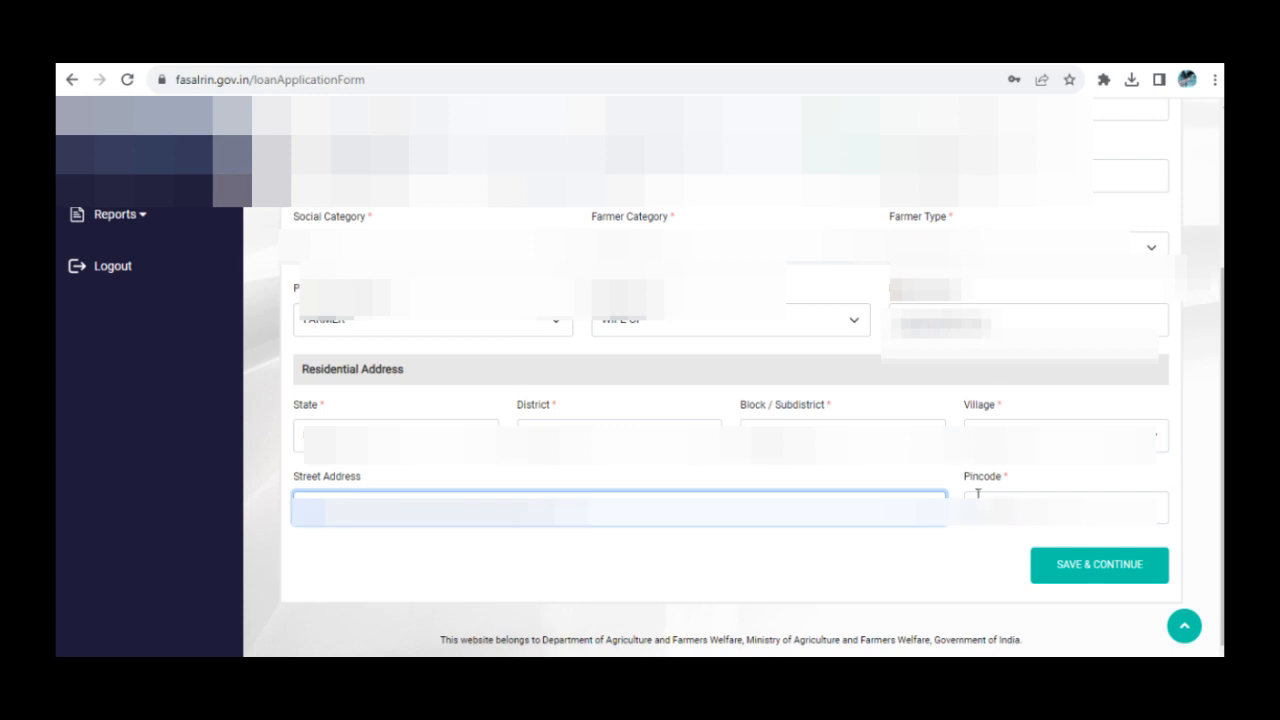
{"action": "left_click", "coordinate": [1051, 517]}
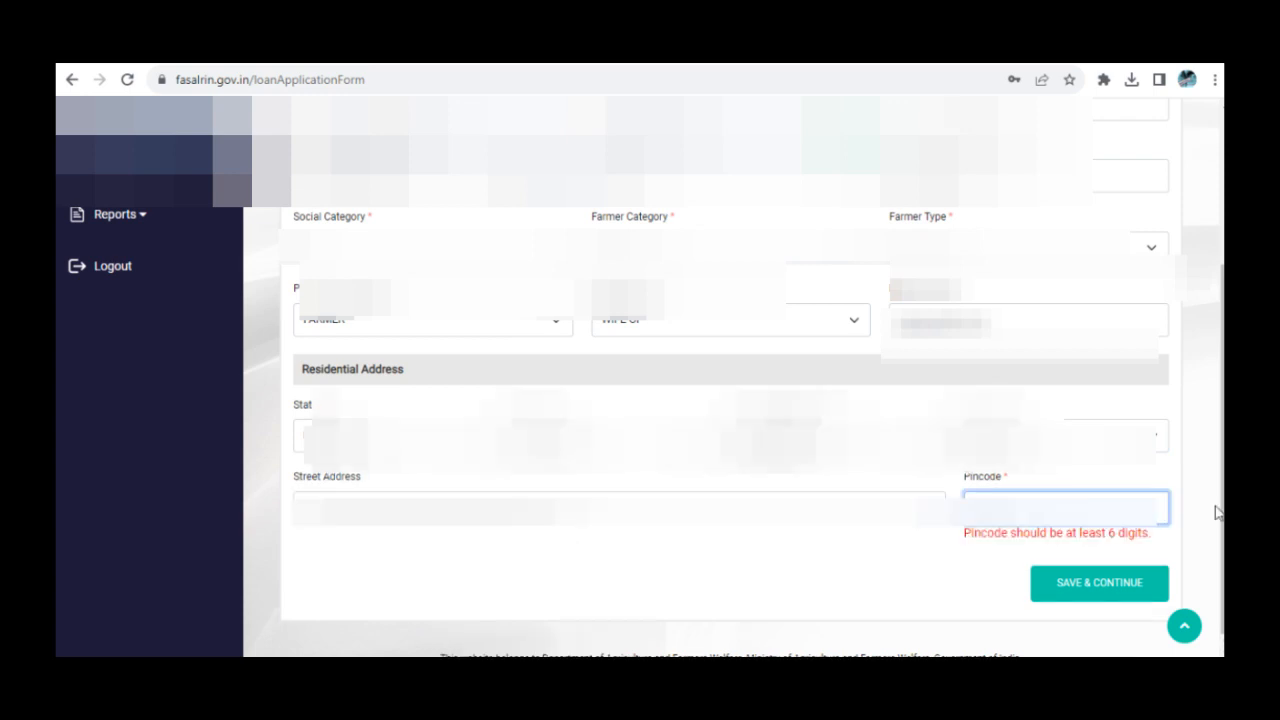
{"action": "left_click", "coordinate": [1110, 562]}
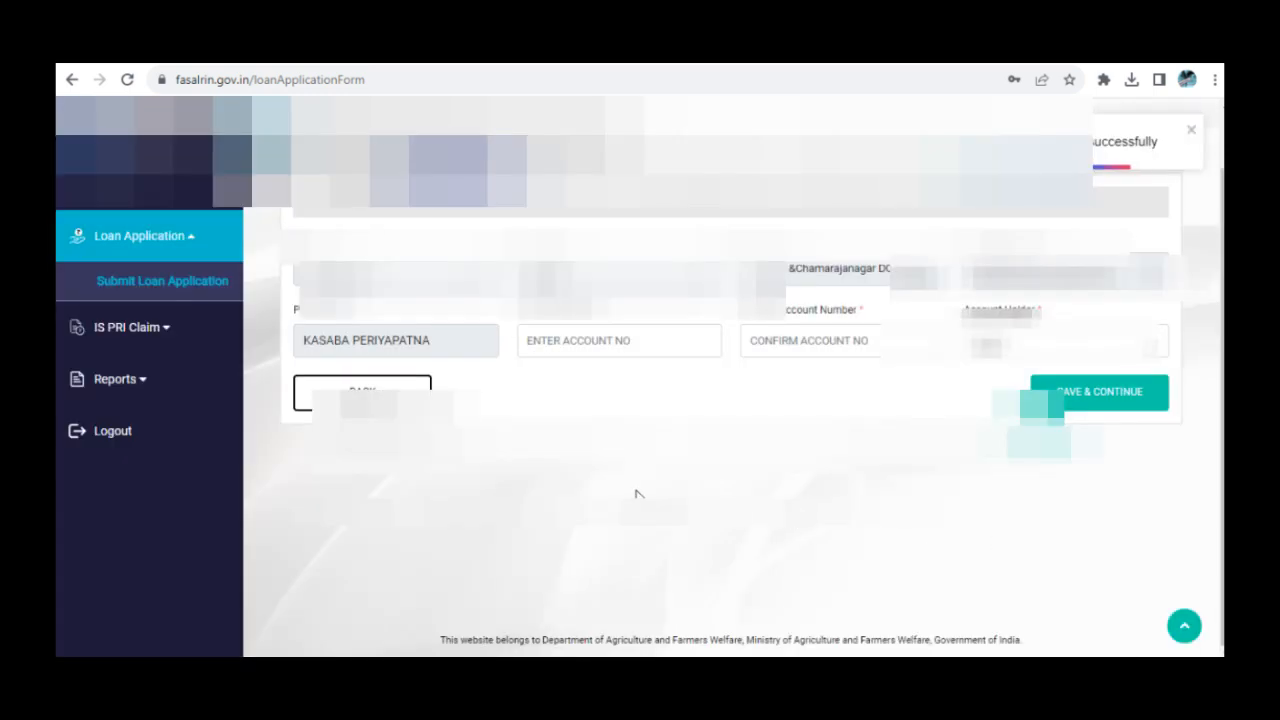
- Enter and confirm the applicant's account number, set the account holder to SINGLE and save the account details
{"action": "key", "text": "Tab"}
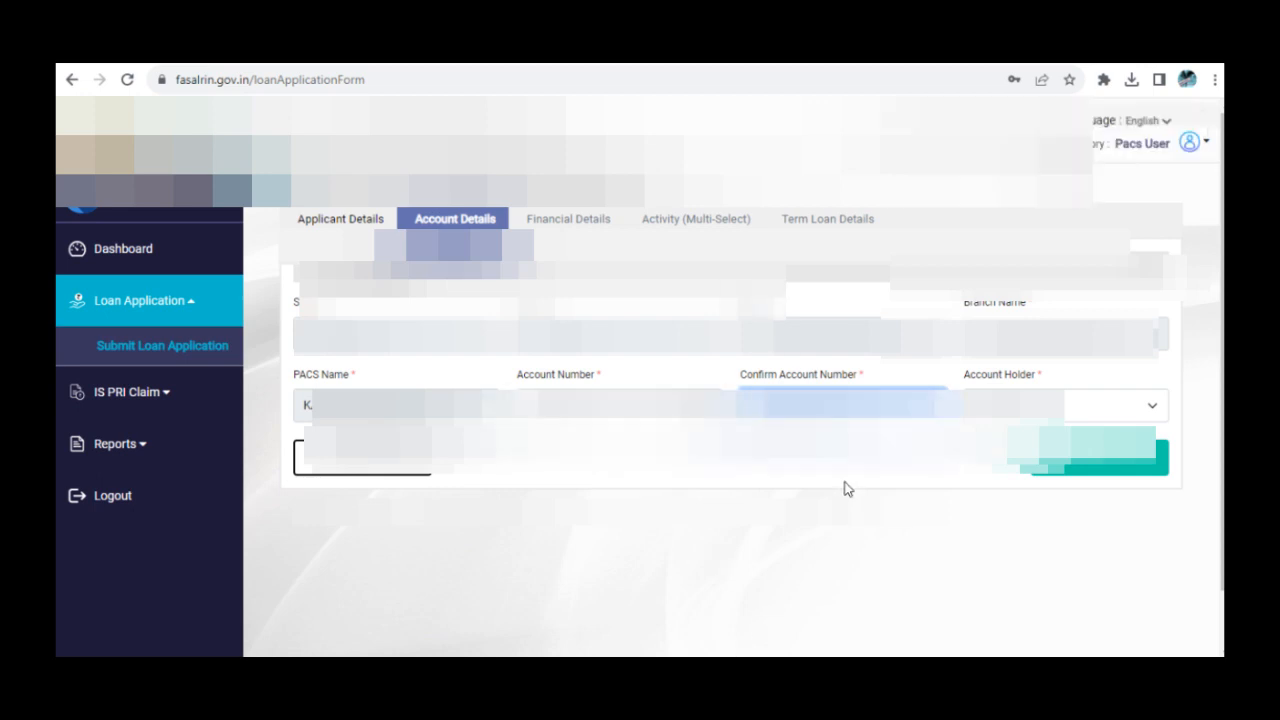
{"action": "type", "text": "***"}
{"action": "left_click", "coordinate": [1032, 405]}
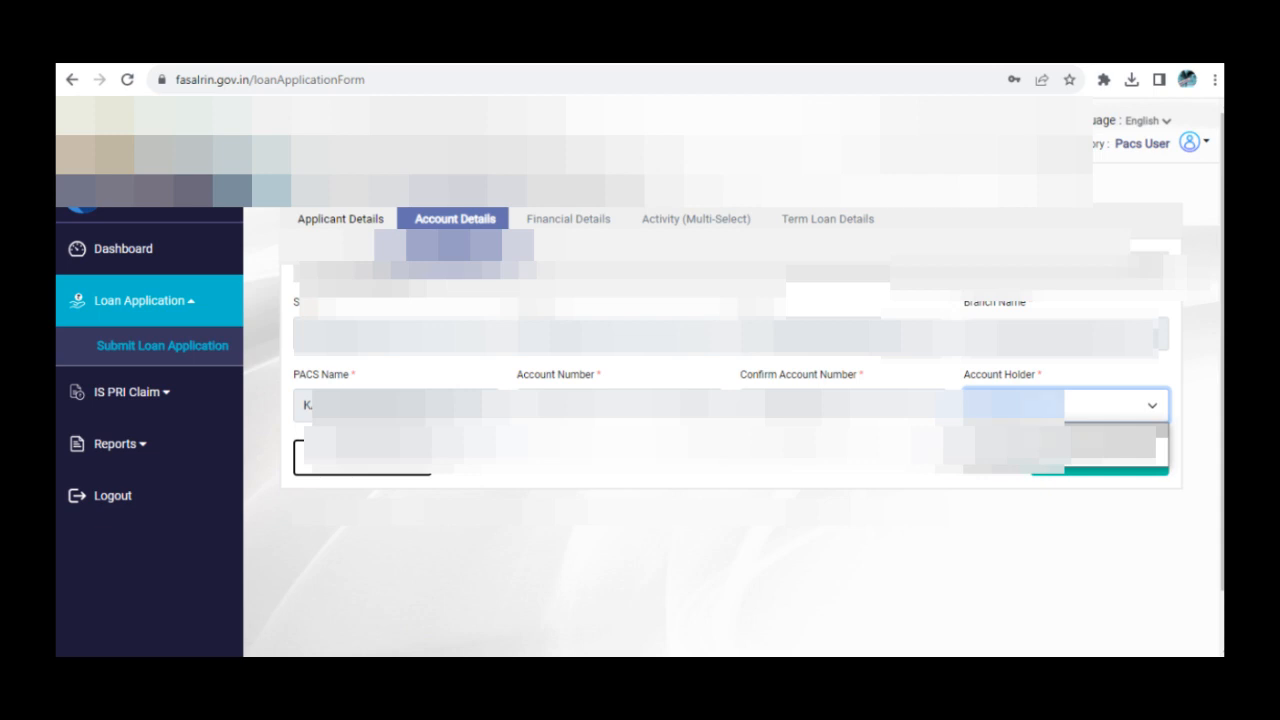
{"action": "left_click", "coordinate": [1100, 440]}
{"action": "left_click", "coordinate": [1100, 457]}
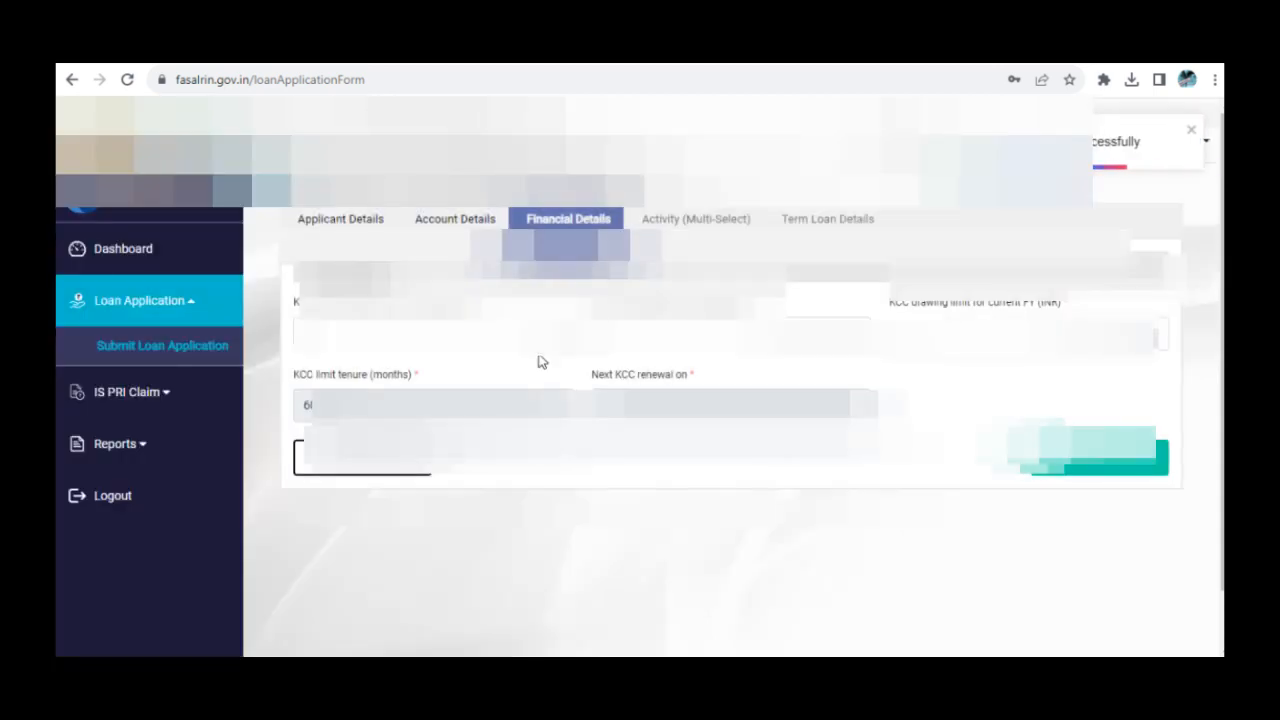
- Fill in the financial details with KCC sanction date 07/08/2021 and 120000 INR for the sanctioned loan and current-year drawing limit, and save them
{"action": "left_click", "coordinate": [540, 333]}
{"action": "left_click", "coordinate": [310, 380]}
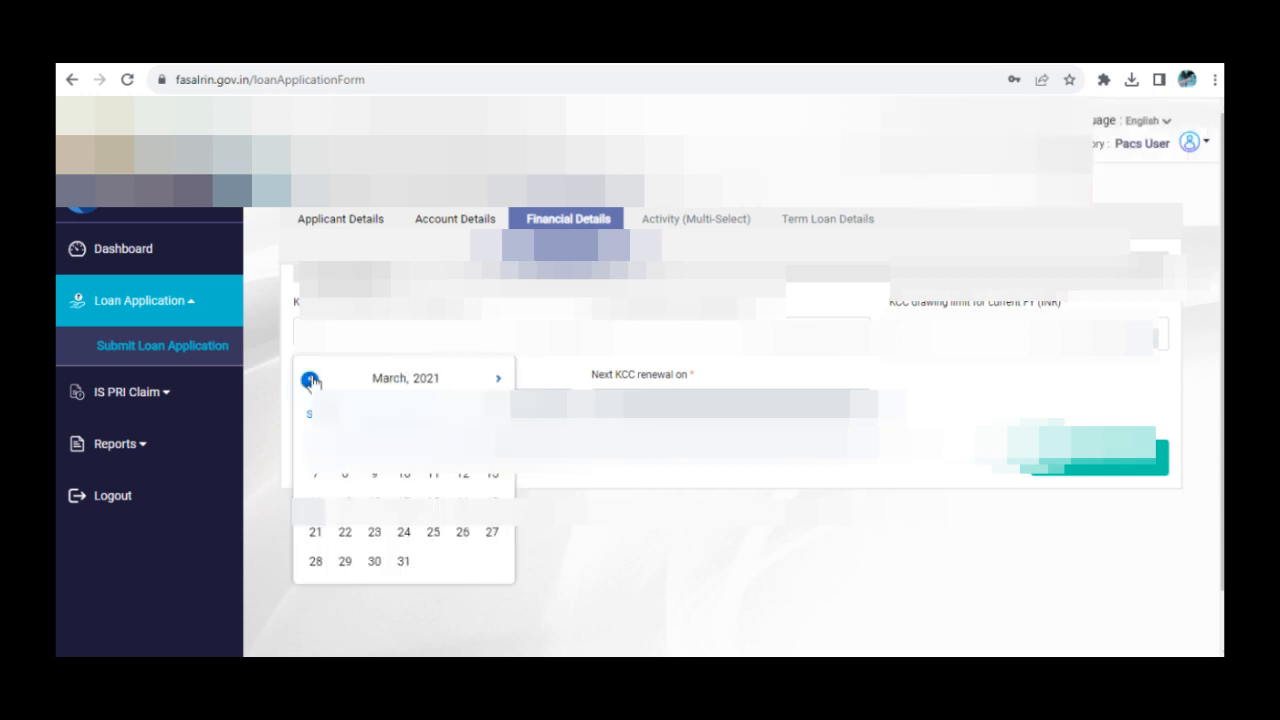
{"action": "left_click", "coordinate": [498, 378]}
{"action": "left_click", "coordinate": [498, 378]}
{"action": "left_click", "coordinate": [498, 378]}
{"action": "left_click", "coordinate": [498, 378]}
{"action": "left_click", "coordinate": [498, 378]}
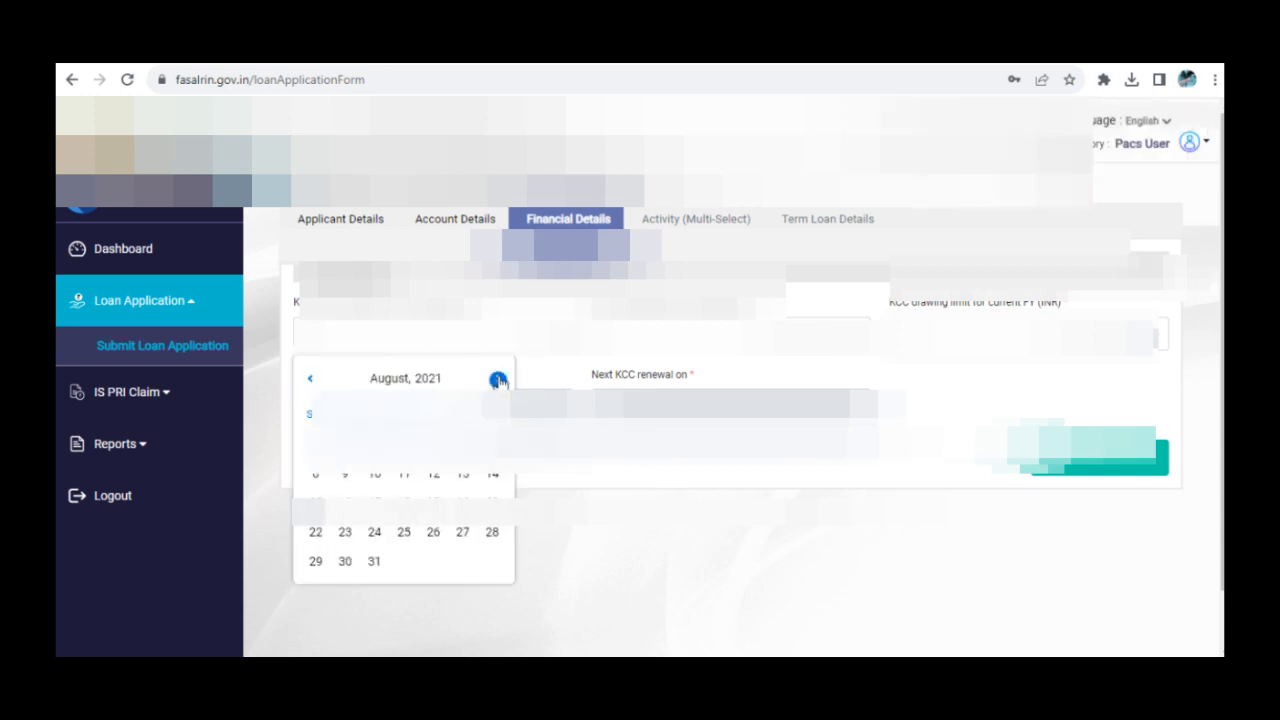
{"action": "left_click", "coordinate": [490, 473]}
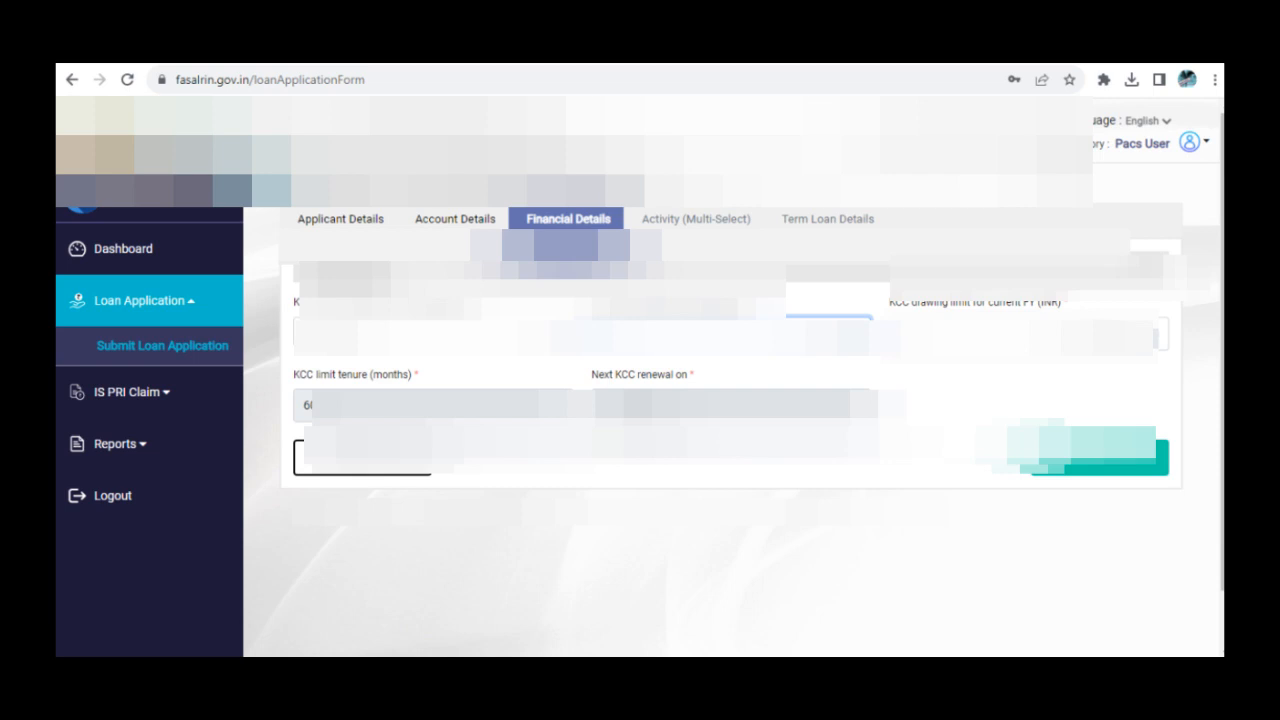
{"action": "left_click", "coordinate": [1131, 335]}
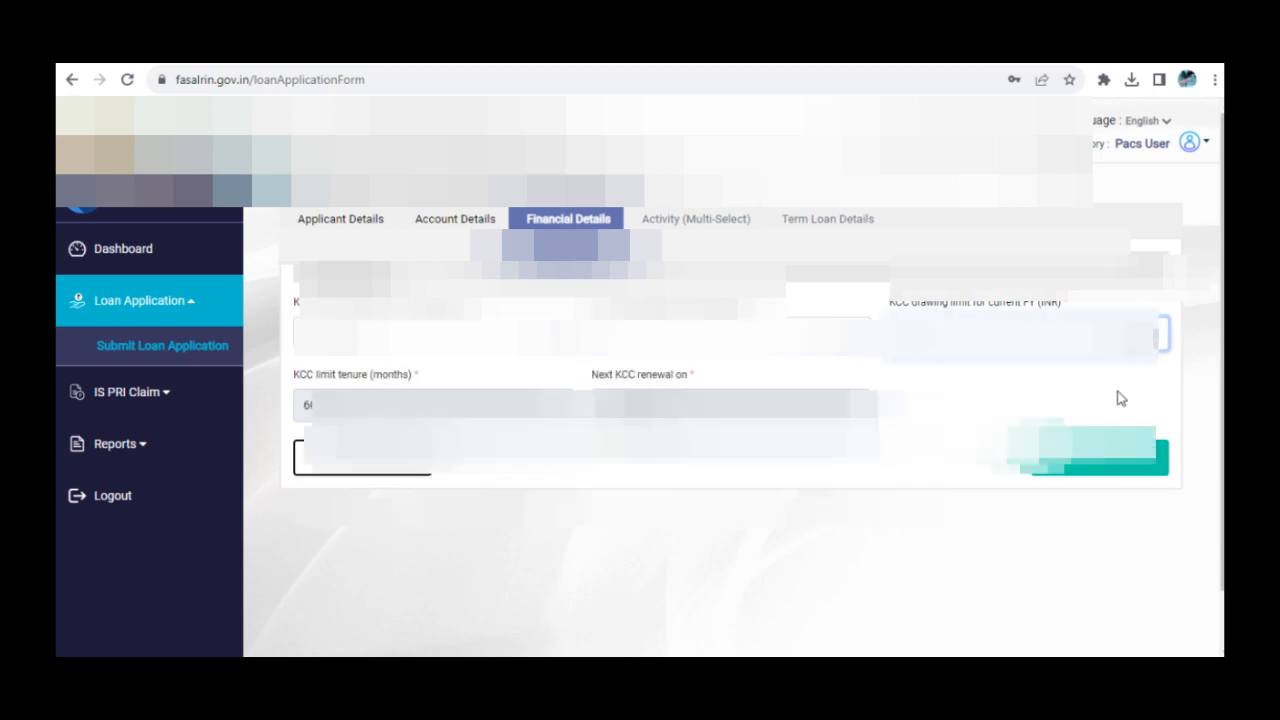
{"action": "left_click", "coordinate": [1086, 463]}
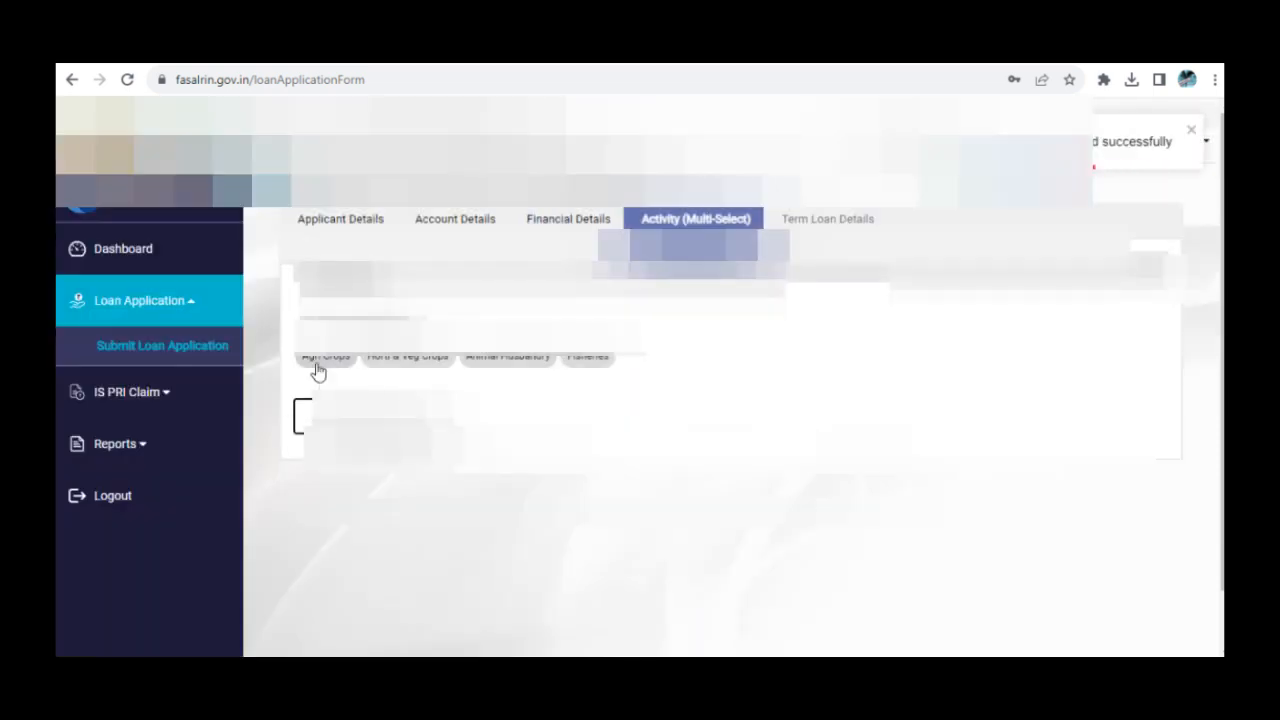
- Choose Horti & Veg Crops as the activity type and set its sanctioned loan to 120000 INR
{"action": "left_click", "coordinate": [417, 371]}
{"action": "scroll", "coordinate": [541, 493], "scroll_direction": "down", "scroll_amount": 1}
{"action": "left_click", "coordinate": [541, 425]}
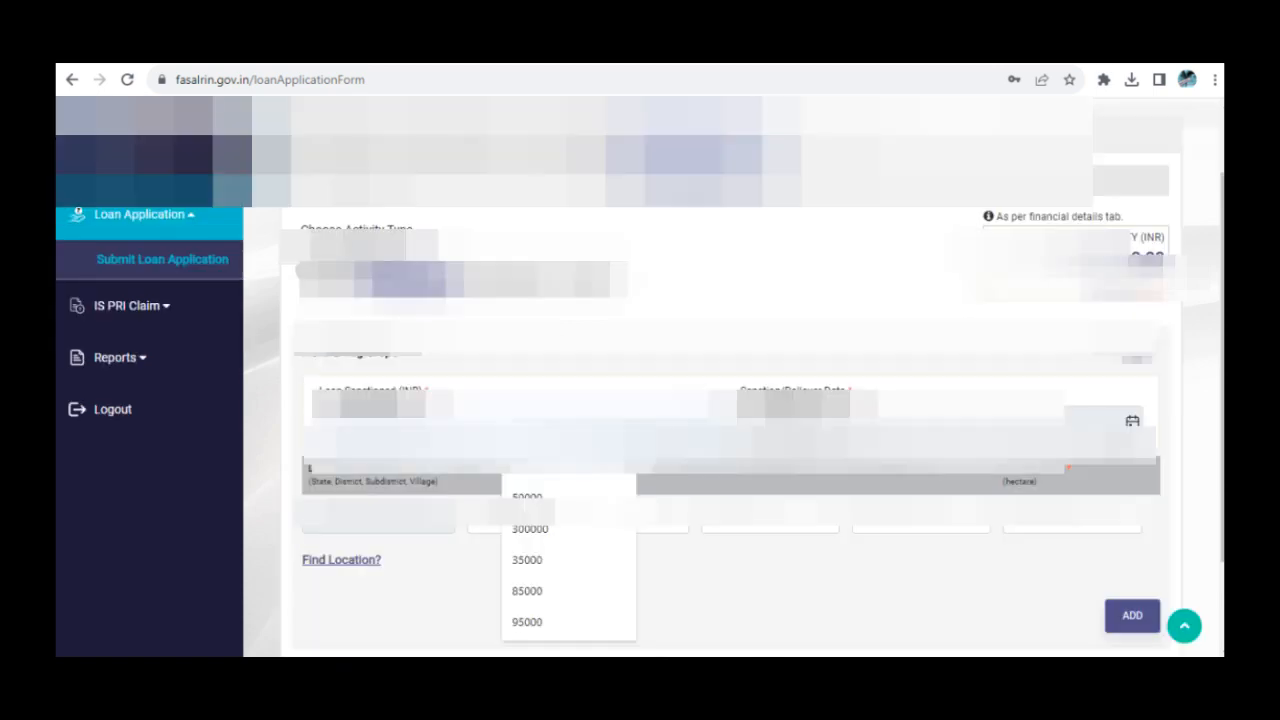
{"action": "type", "text": "1"}
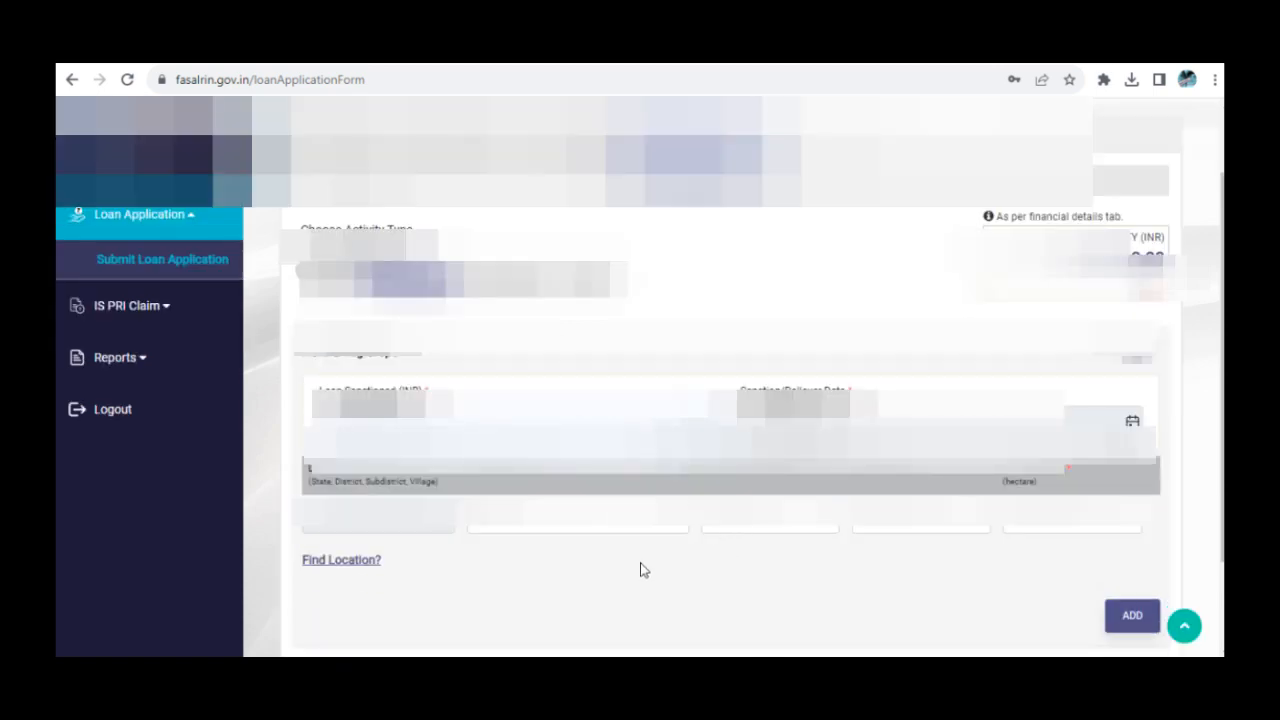
{"action": "scroll", "coordinate": [600, 532], "scroll_direction": "down", "scroll_amount": 2}
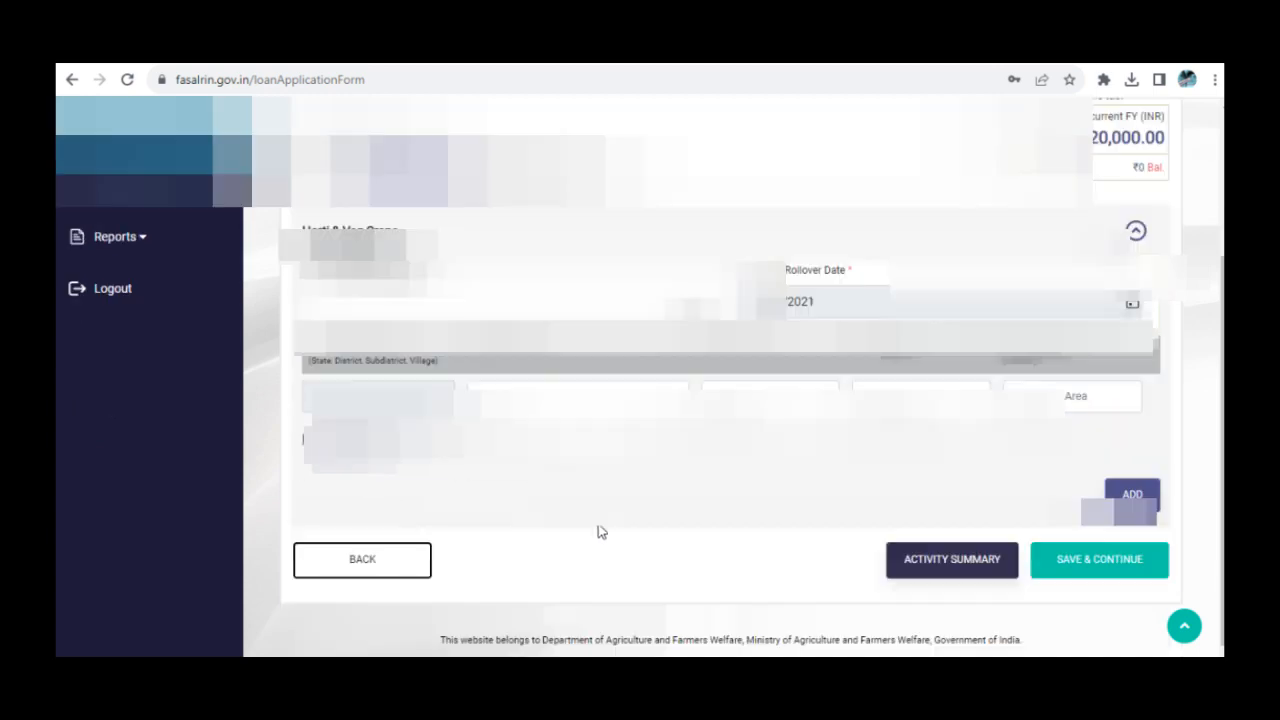
{"action": "scroll", "coordinate": [546, 486], "scroll_direction": "up", "scroll_amount": 1}
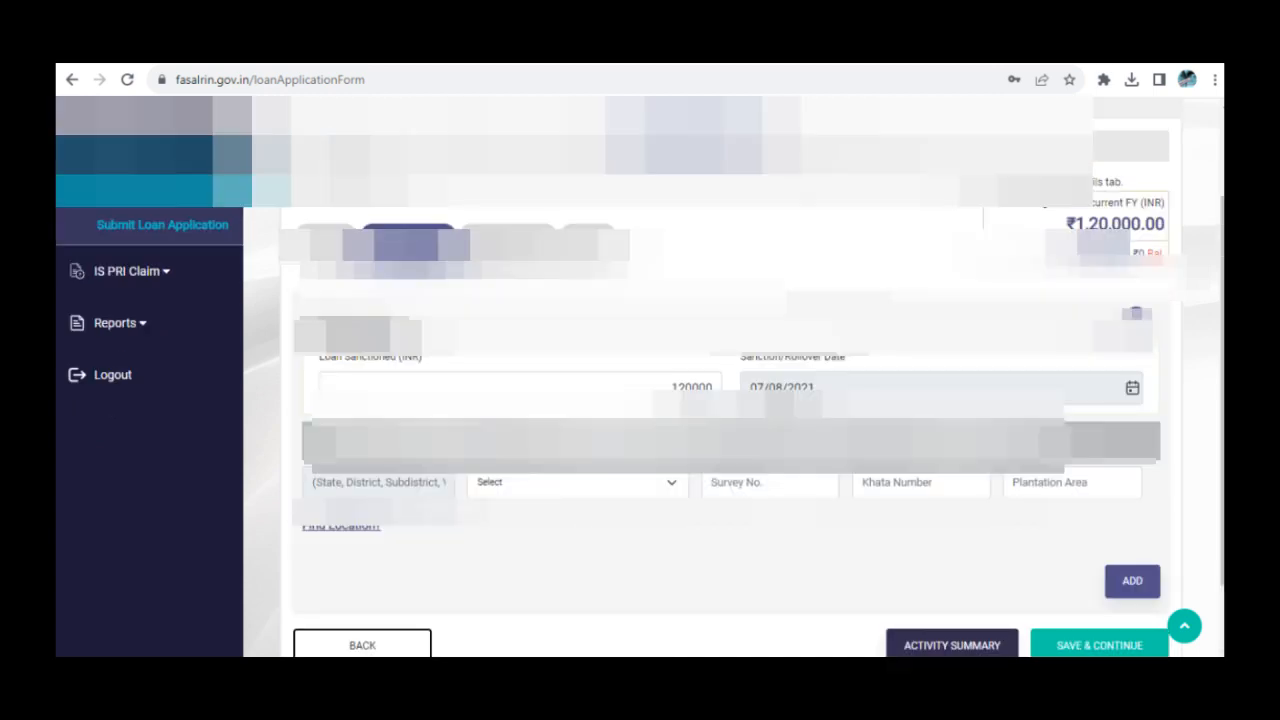
- Set the land location to Karnataka, Mysuru district, Piriyapatna subdistrict and the applicant's village
{"action": "left_click", "coordinate": [569, 486]}
{"action": "left_click", "coordinate": [569, 486]}
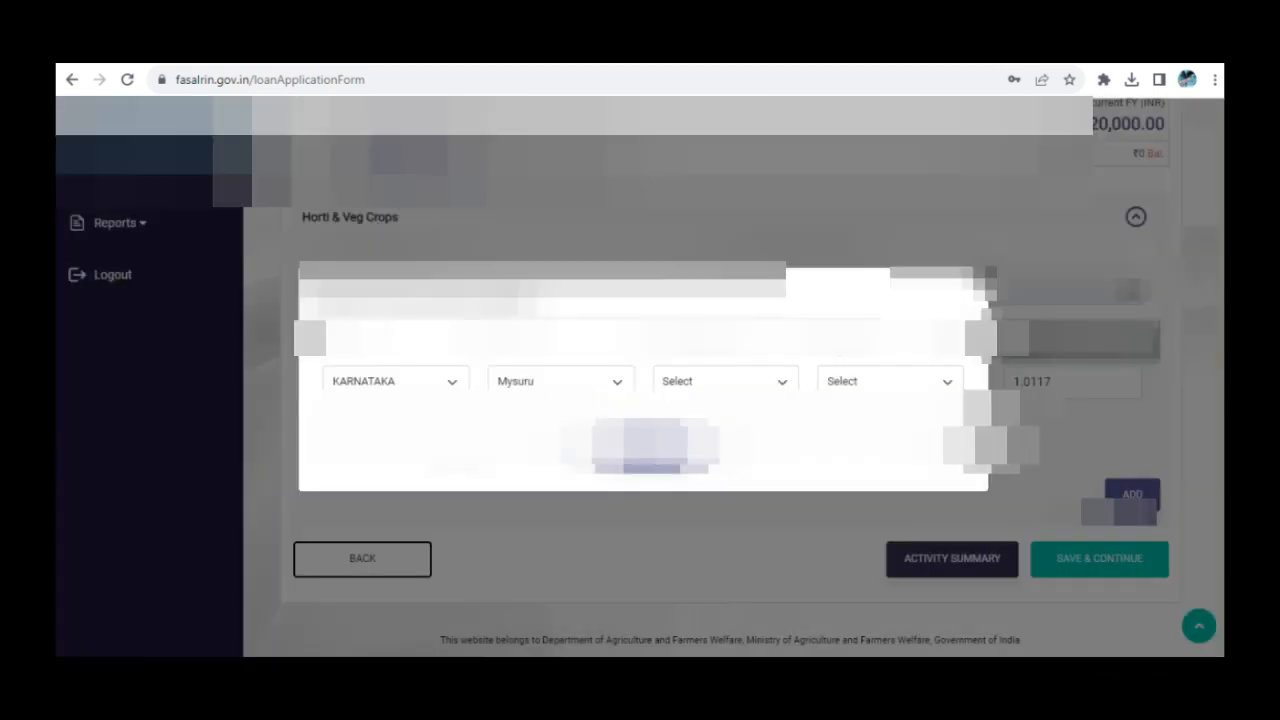
{"action": "left_click", "coordinate": [711, 381]}
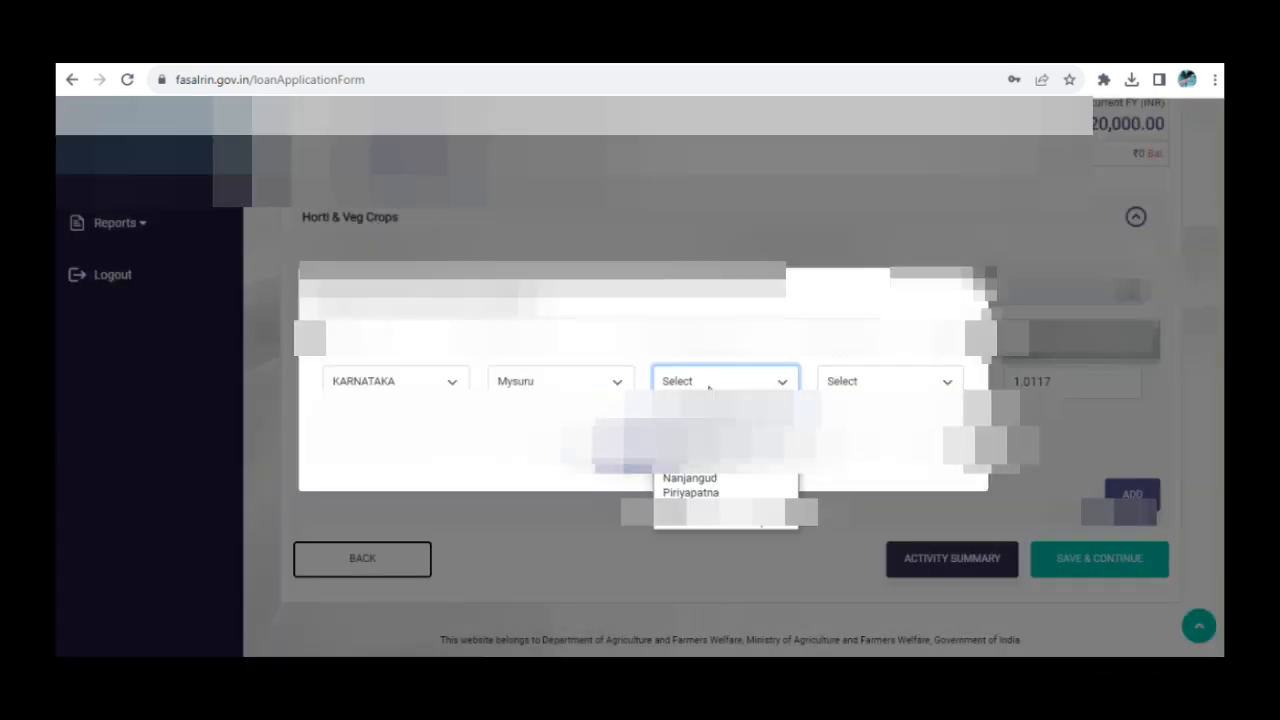
{"action": "left_click", "coordinate": [690, 490]}
{"action": "left_click", "coordinate": [876, 383]}
{"action": "scroll", "coordinate": [868, 245], "scroll_direction": "down", "scroll_amount": 20}
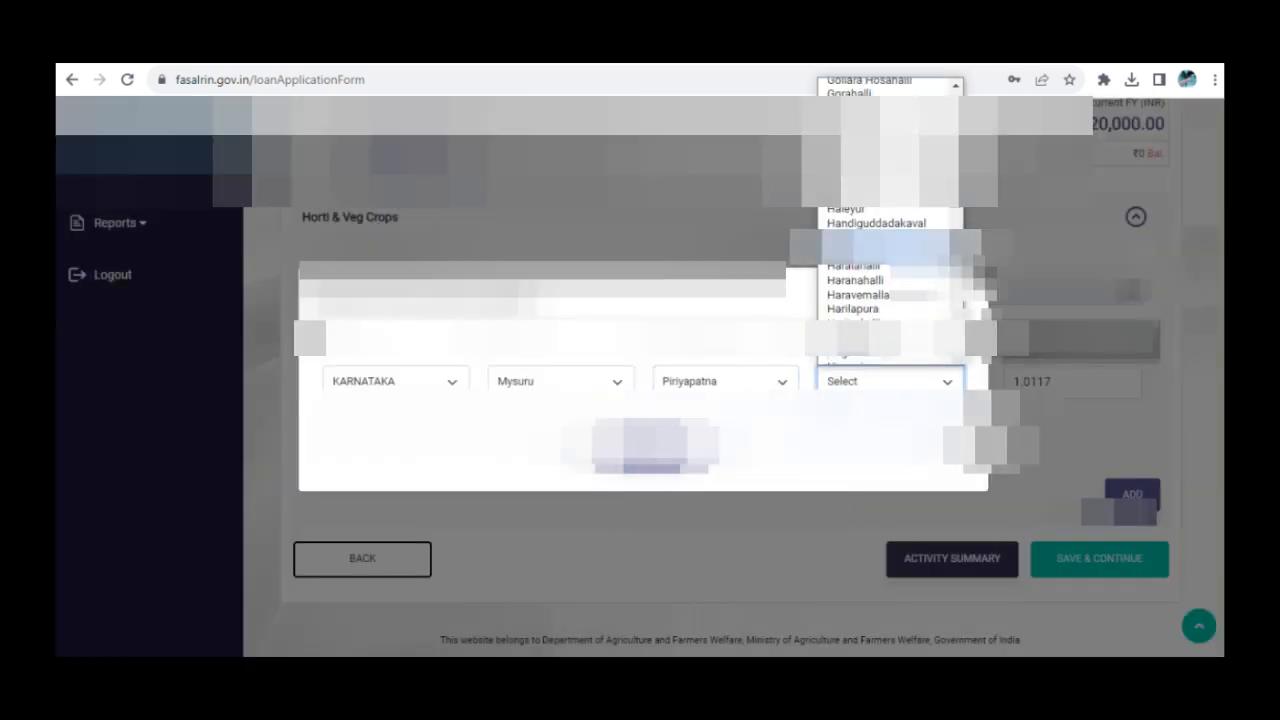
{"action": "left_click", "coordinate": [876, 338]}
{"action": "left_click", "coordinate": [655, 456]}
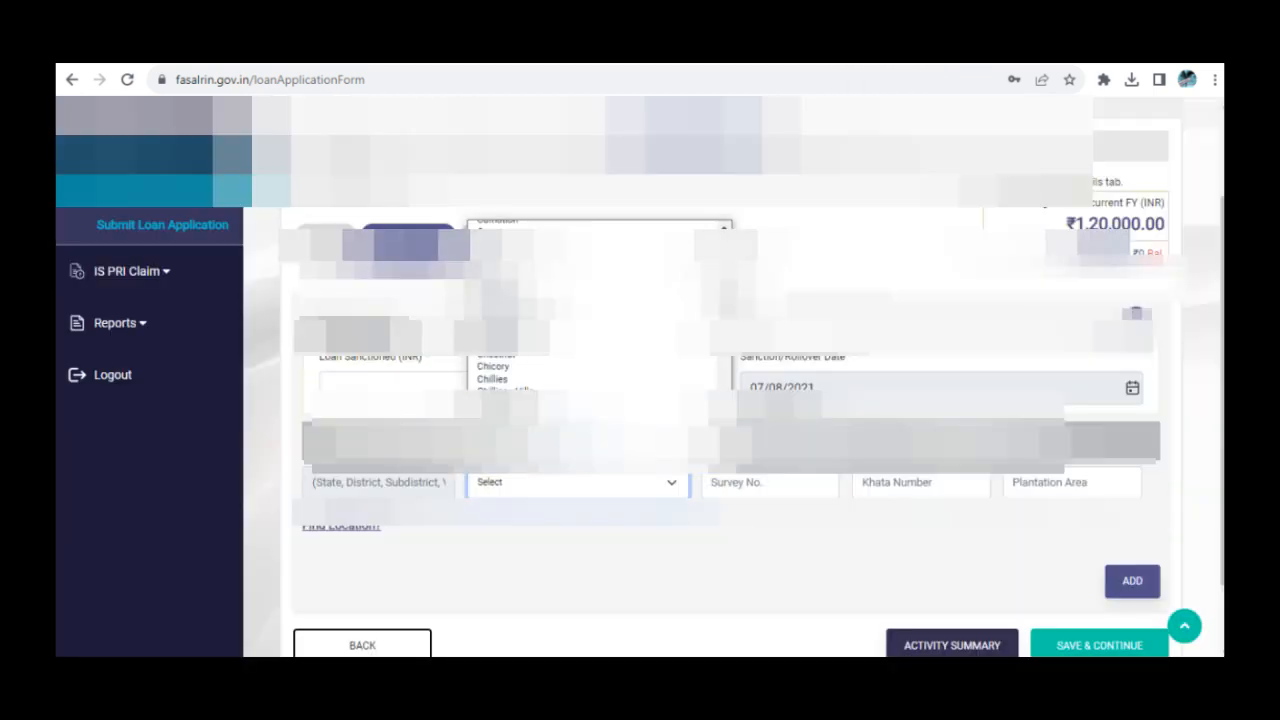
- Select Tobacco (I) as the plantation, enter its survey and khata numbers with an area of 1.0117 hectares, and save the activity details
{"action": "key", "text": "Down"}
{"action": "key", "text": "Down"}
{"action": "key", "text": "Down"}
{"action": "key", "text": "Down"}
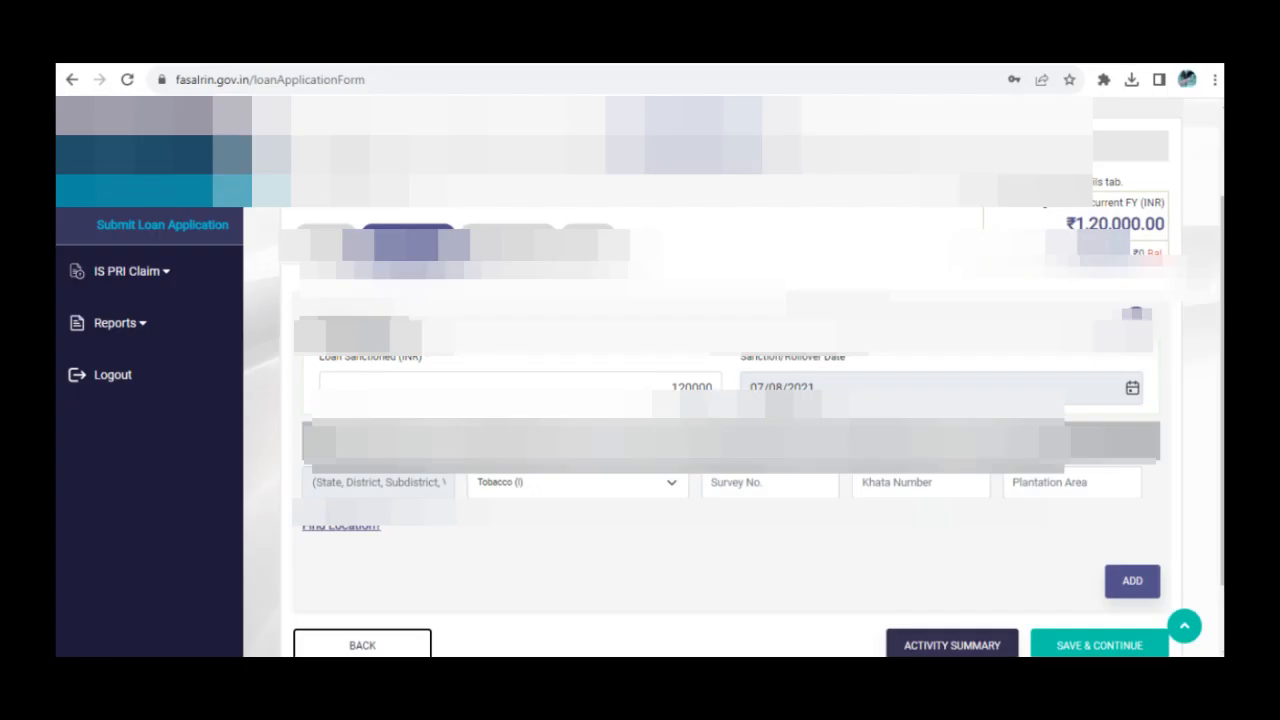
{"action": "left_click", "coordinate": [757, 484]}
{"action": "type", "text": "97/4"}
{"action": "key", "text": "Tab"}
{"action": "type", "text": "72"}
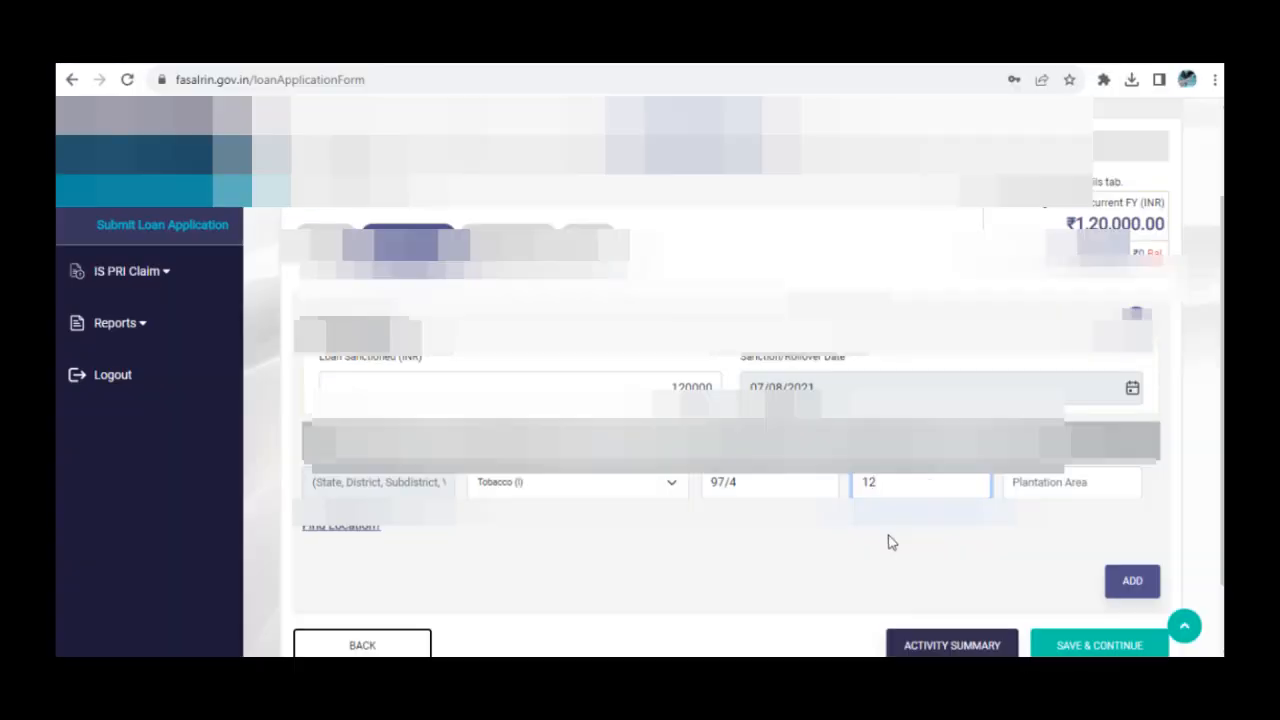
{"action": "key", "text": "Tab"}
{"action": "type", "text": "1.0117"}
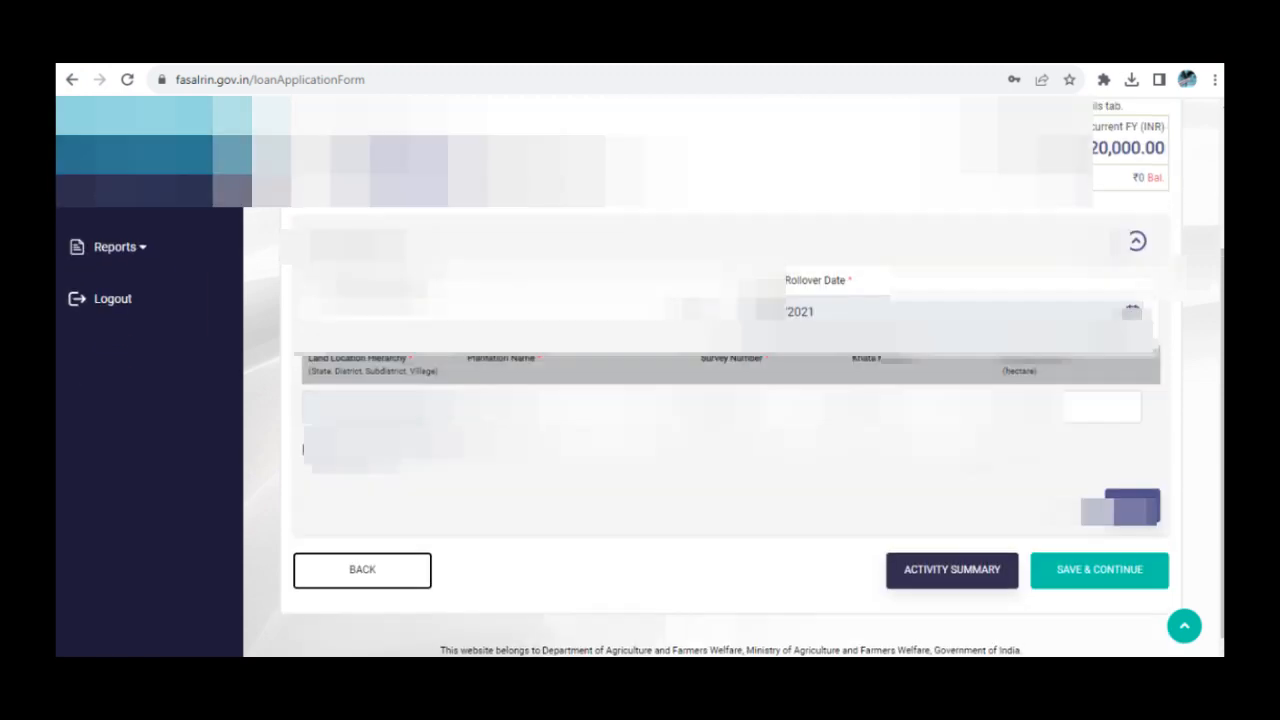
{"action": "left_click", "coordinate": [1068, 566]}
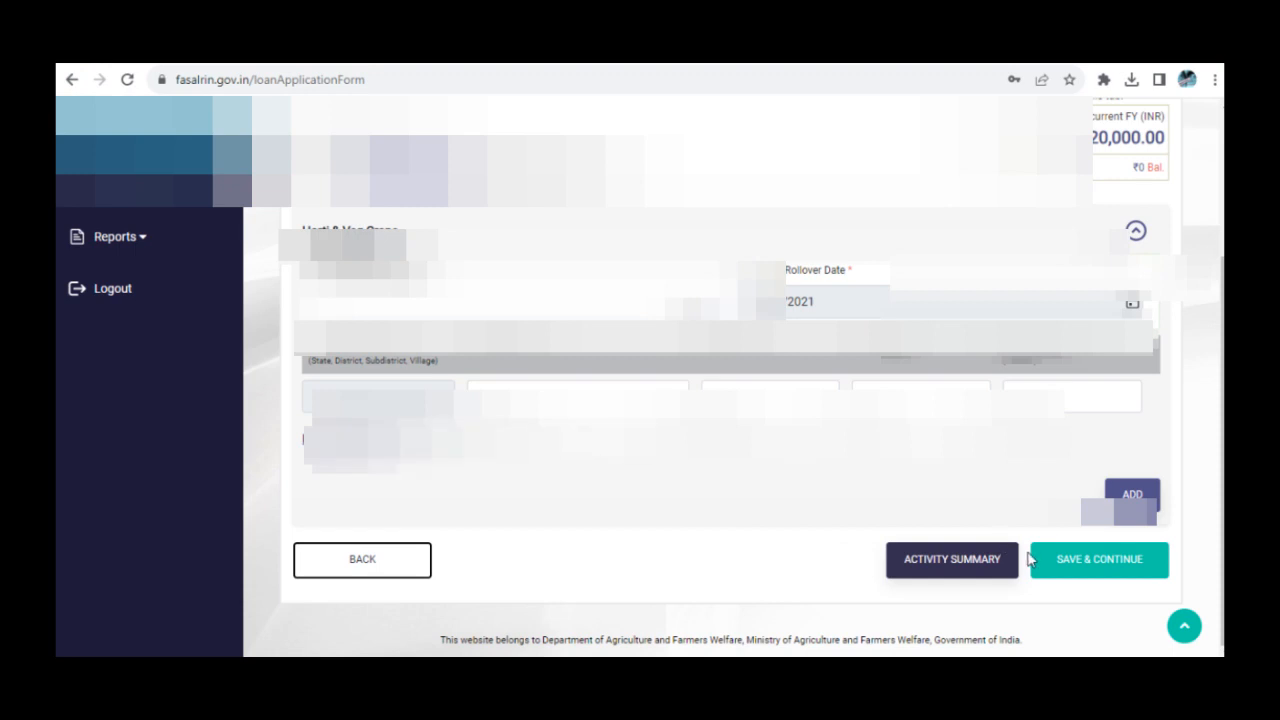
{"action": "left_click", "coordinate": [1083, 570]}
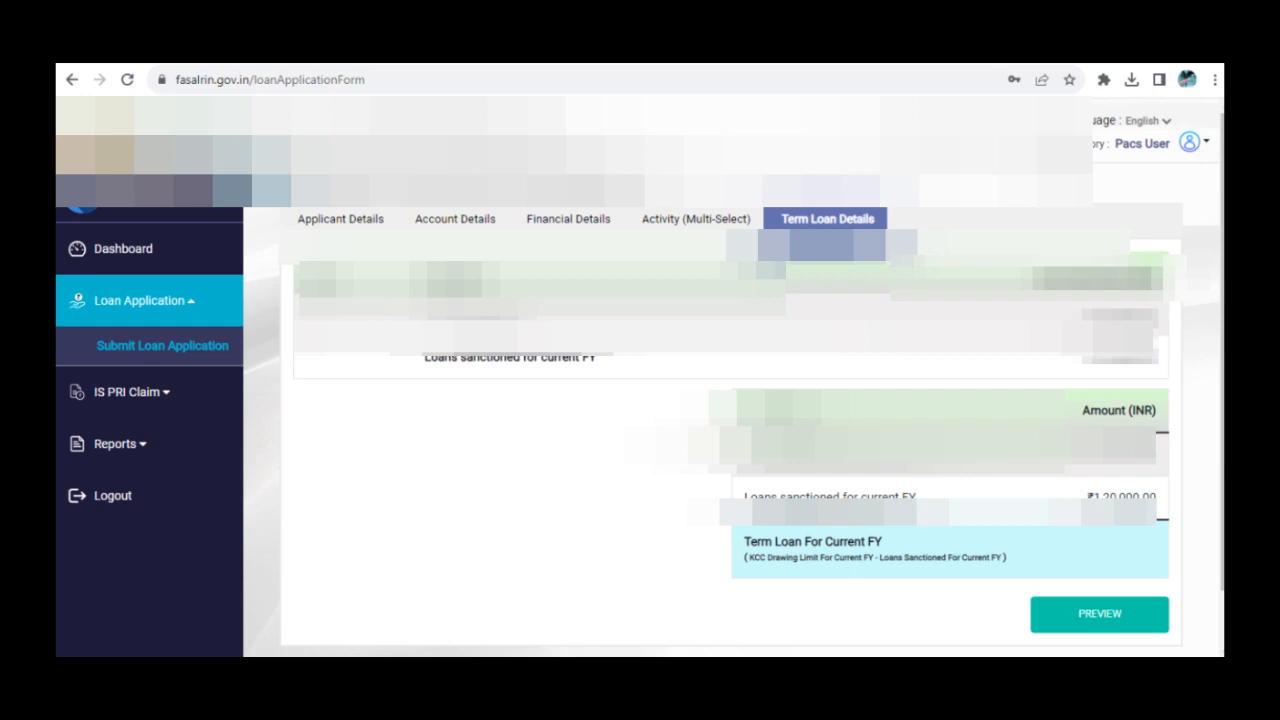
- Preview the application, review its account, financial and activity details, and return to the application form
{"action": "left_click", "coordinate": [1099, 613]}
{"action": "scroll", "coordinate": [730, 450], "scroll_direction": "down", "scroll_amount": 10}
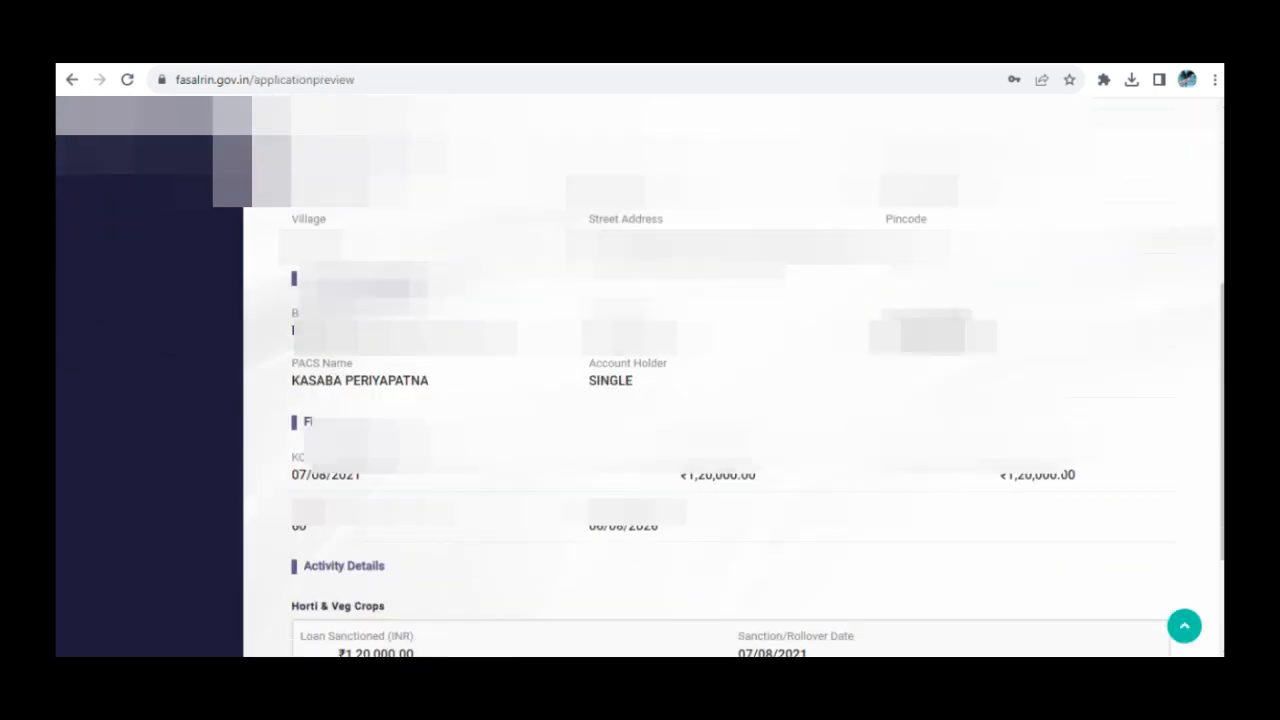
{"action": "scroll", "coordinate": [730, 450], "scroll_direction": "down", "scroll_amount": 5}
{"action": "left_click", "coordinate": [317, 588]}
{"action": "left_click", "coordinate": [1095, 557]}
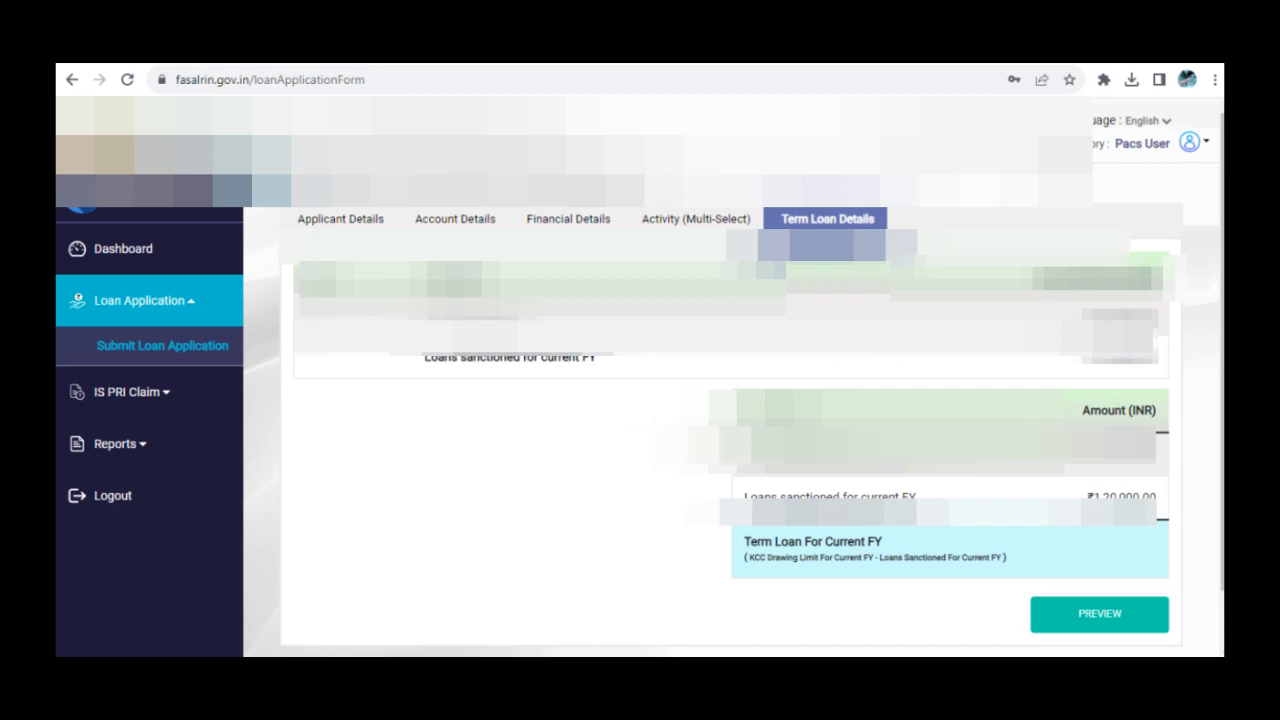
- Preview the loan application again, submit it and return to the dashboard
{"action": "left_click", "coordinate": [1099, 613]}
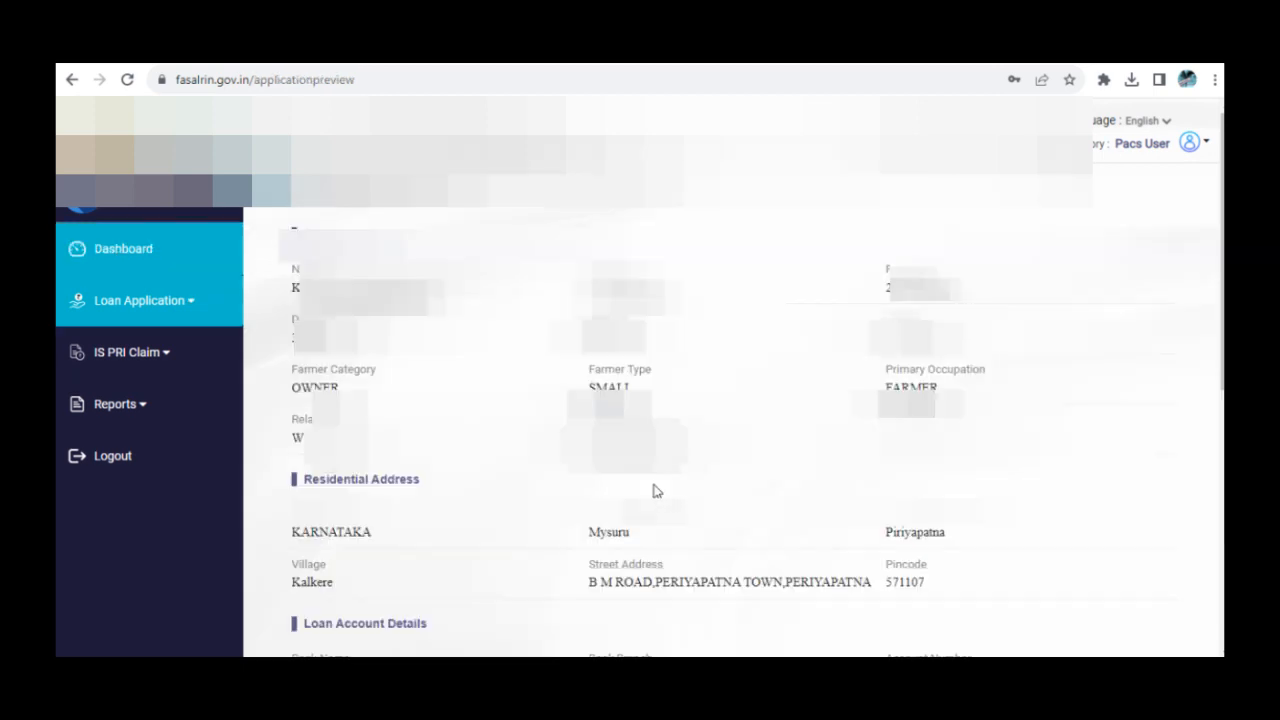
{"action": "scroll", "coordinate": [652, 491], "scroll_direction": "down", "scroll_amount": 4}
{"action": "scroll", "coordinate": [1099, 613], "scroll_direction": "down", "scroll_amount": 5}
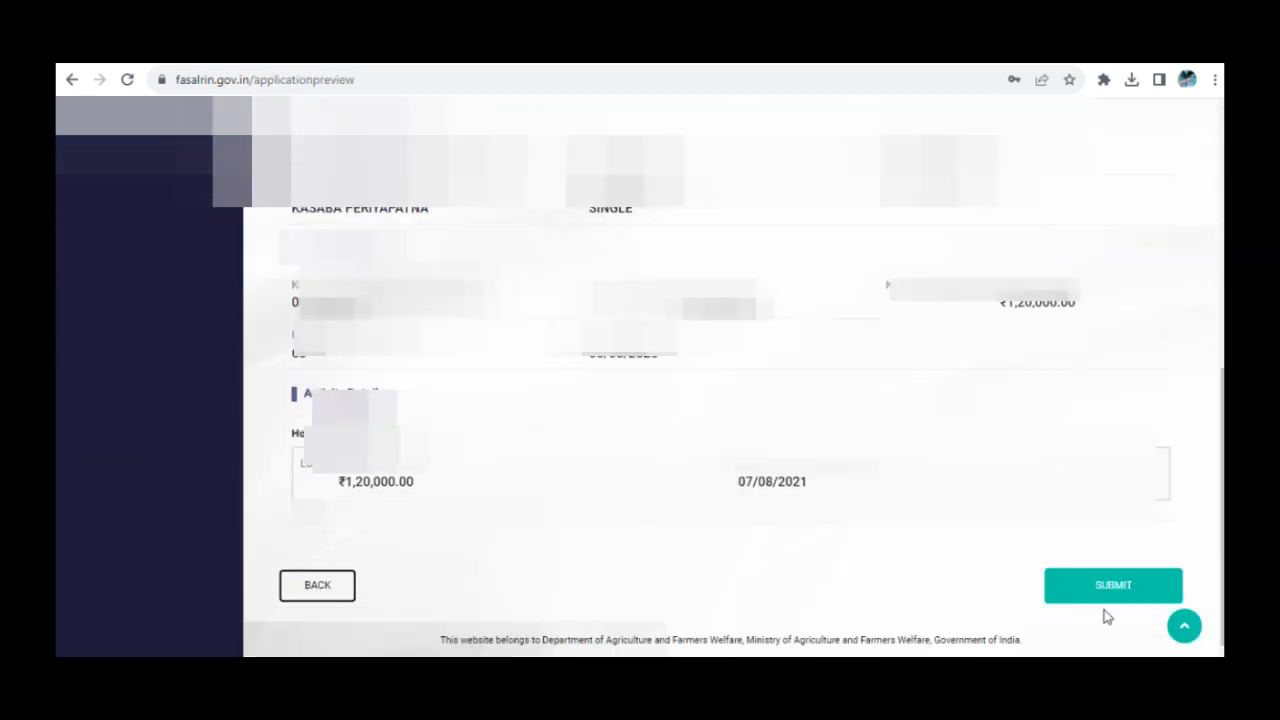
{"action": "left_click", "coordinate": [1114, 586]}
{"action": "left_click", "coordinate": [760, 502]}
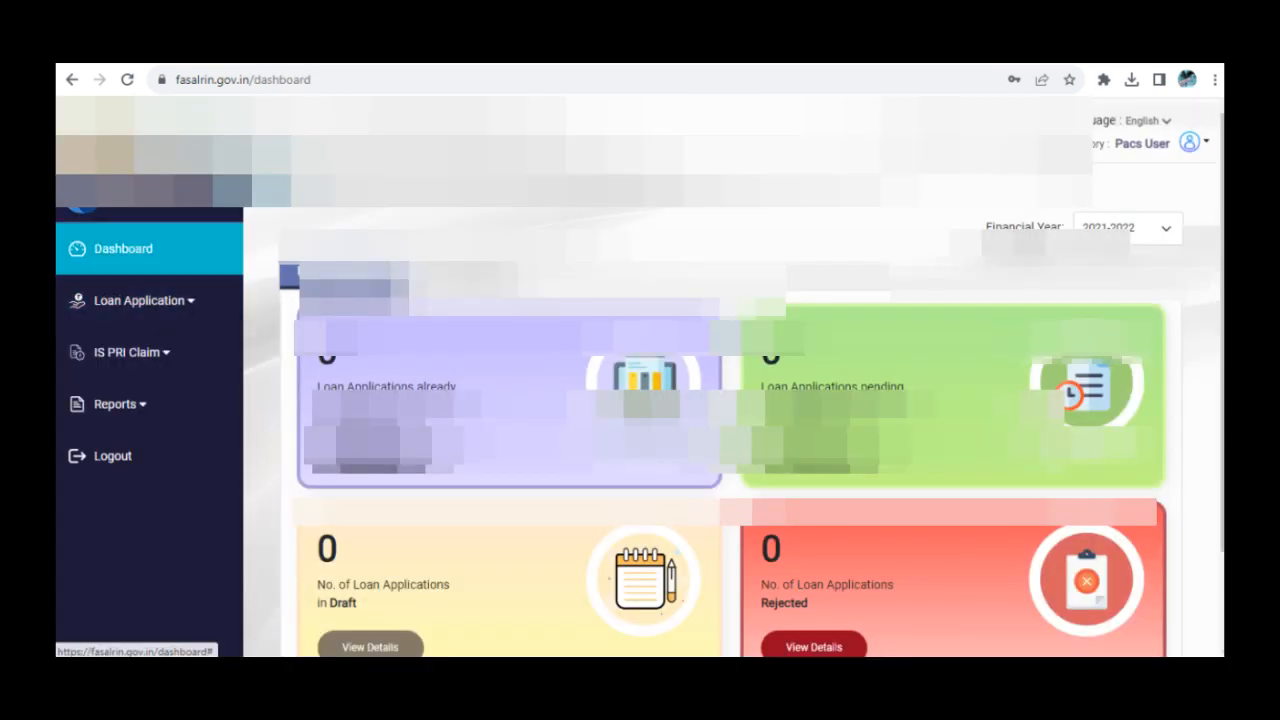
- Check the loan application counts for 2021-2022 on the dashboard and switch to the claim applications overview
{"action": "scroll", "coordinate": [170, 270], "scroll_direction": "down", "scroll_amount": 3}
{"action": "scroll", "coordinate": [141, 256], "scroll_direction": "up", "scroll_amount": 2}
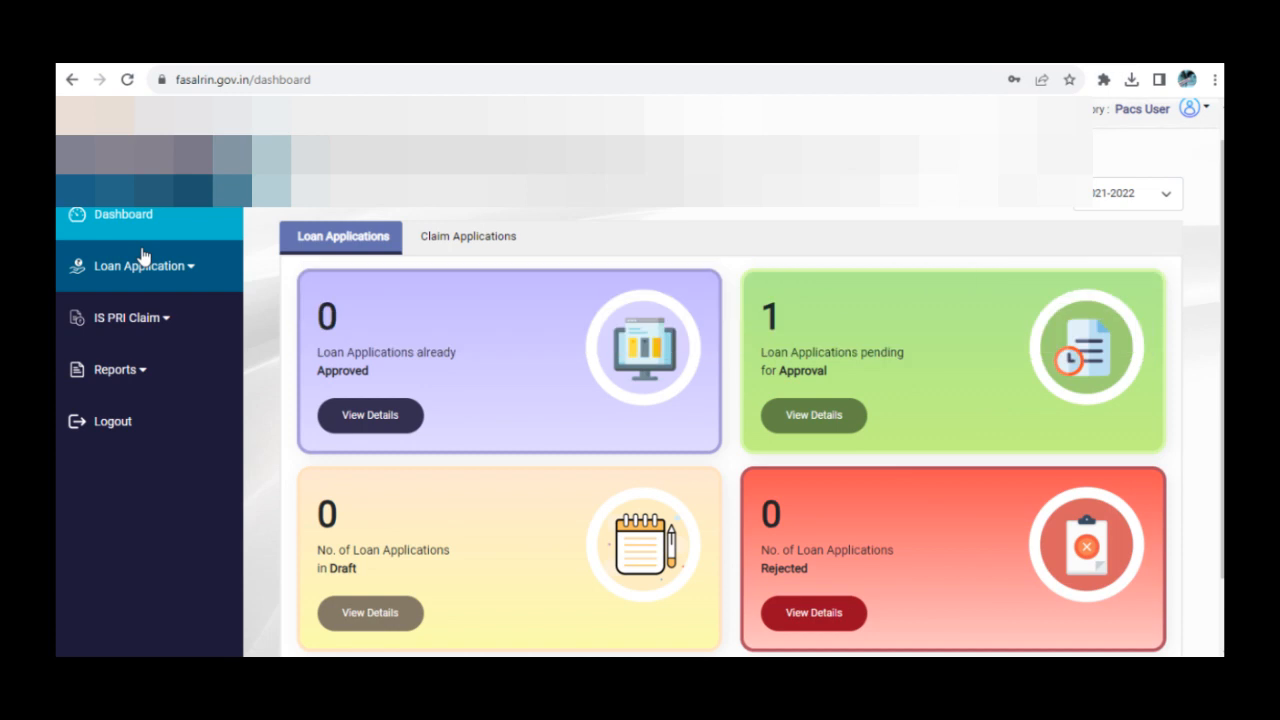
{"action": "left_click", "coordinate": [141, 258]}
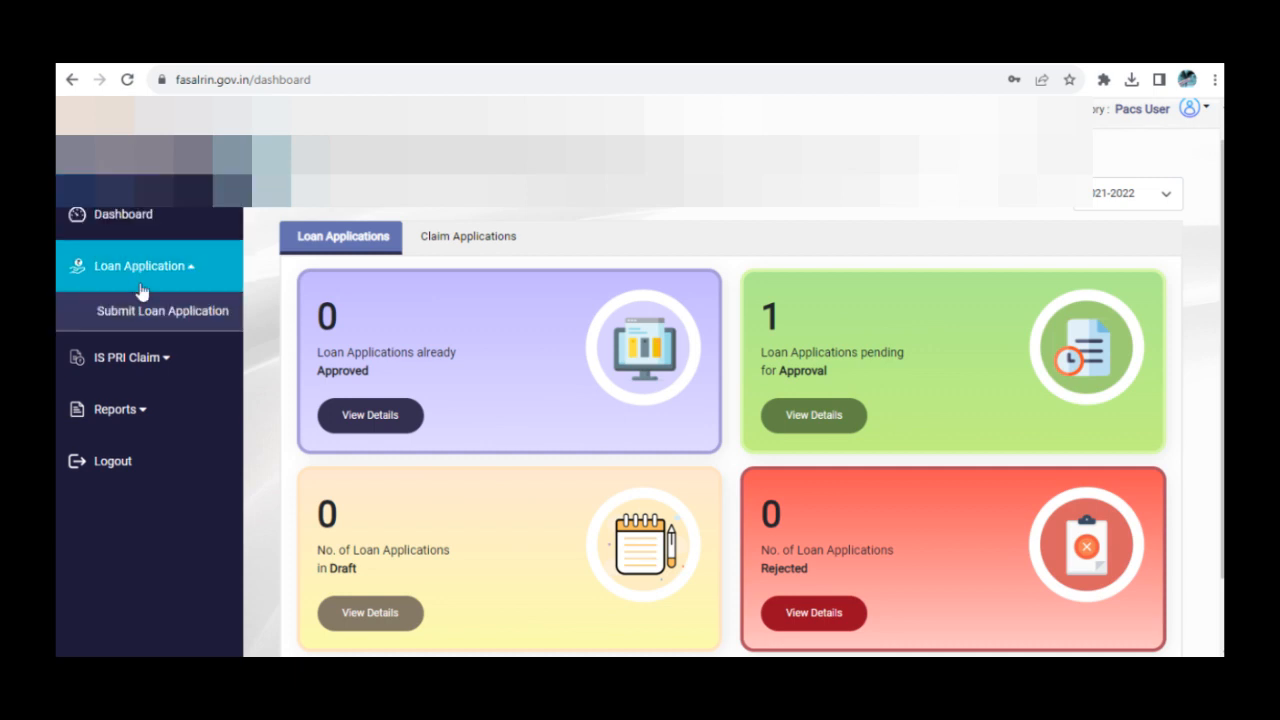
{"action": "left_click", "coordinate": [458, 240]}
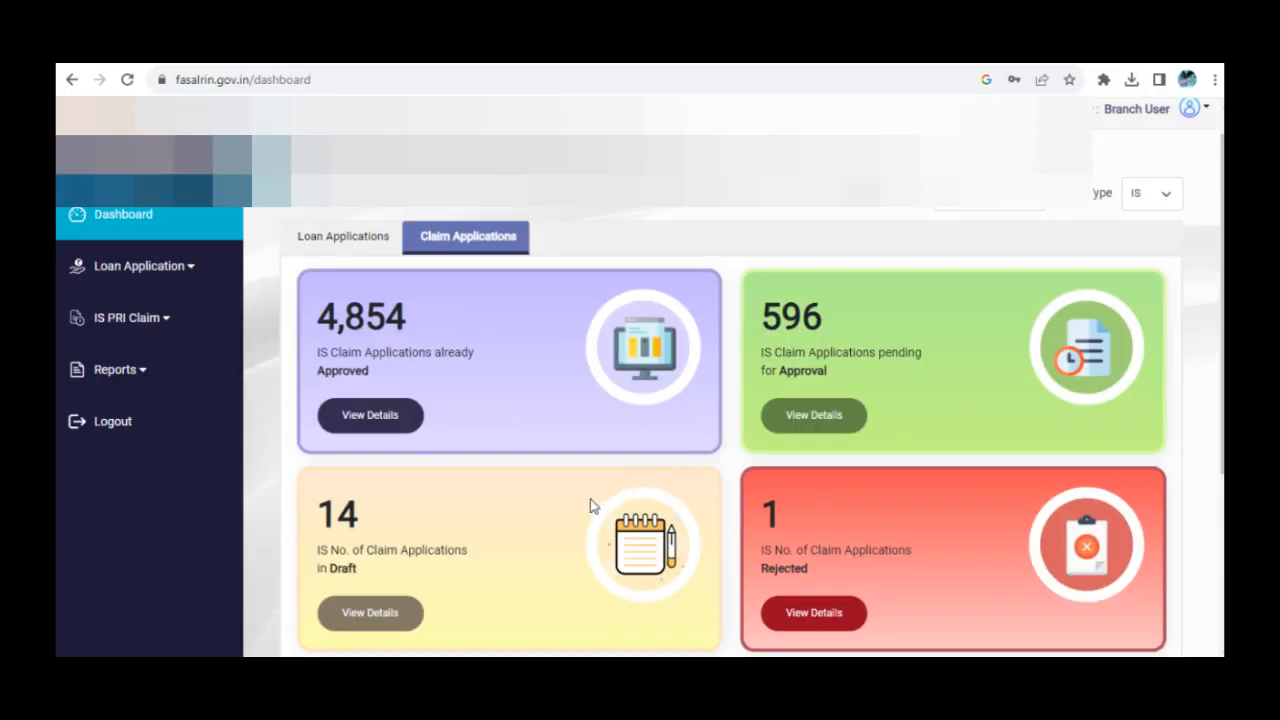
- Open the list of pending IS claims for 2021-2022 and start adding a claim for one of the listed applications
{"action": "scroll", "coordinate": [590, 499], "scroll_direction": "down", "scroll_amount": 2}
{"action": "left_click", "coordinate": [376, 445]}
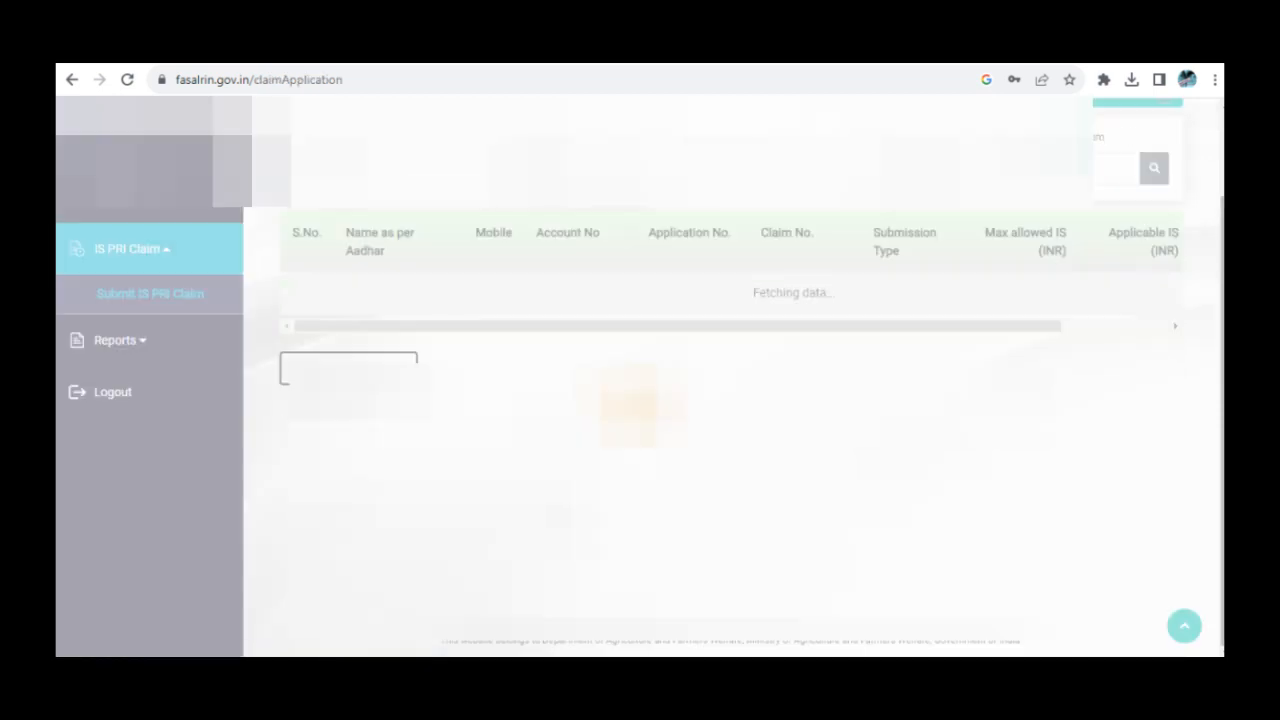
{"action": "scroll", "coordinate": [730, 400], "scroll_direction": "down", "scroll_amount": 3}
{"action": "scroll", "coordinate": [730, 400], "scroll_direction": "up", "scroll_amount": 4}
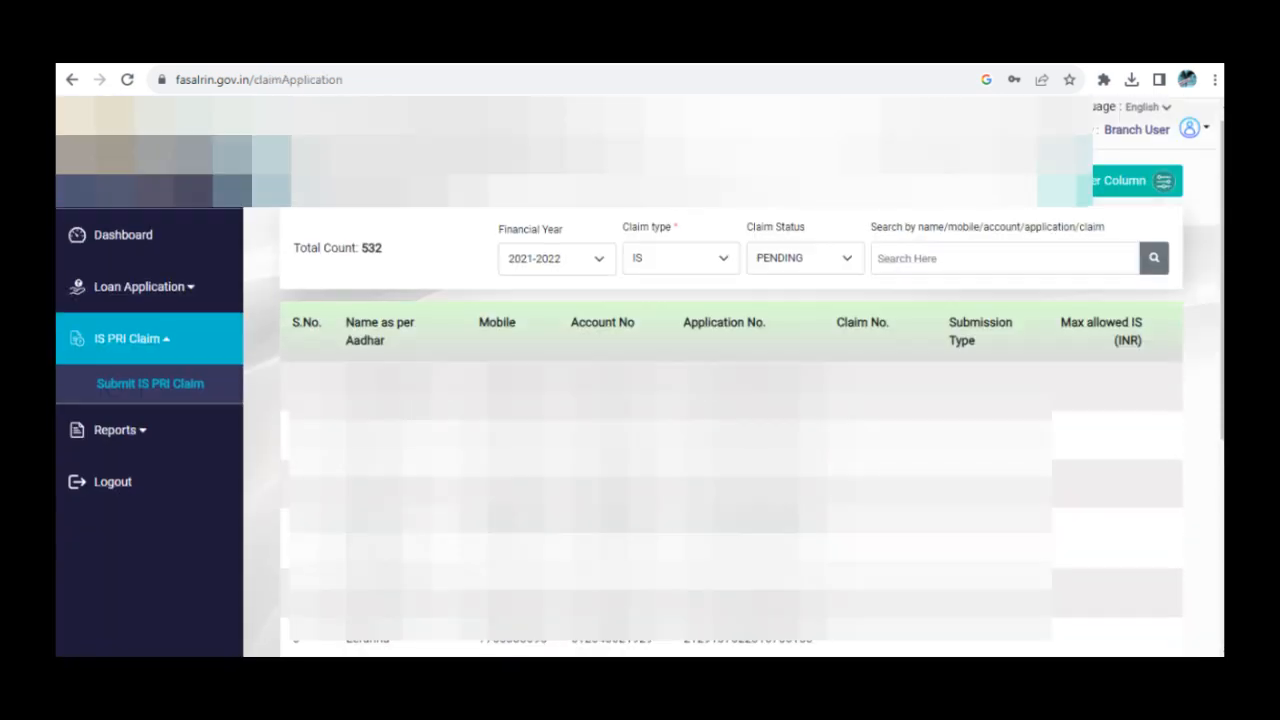
{"action": "scroll", "coordinate": [730, 400], "scroll_direction": "down", "scroll_amount": 4}
{"action": "scroll", "coordinate": [730, 400], "scroll_direction": "right", "scroll_amount": 3}
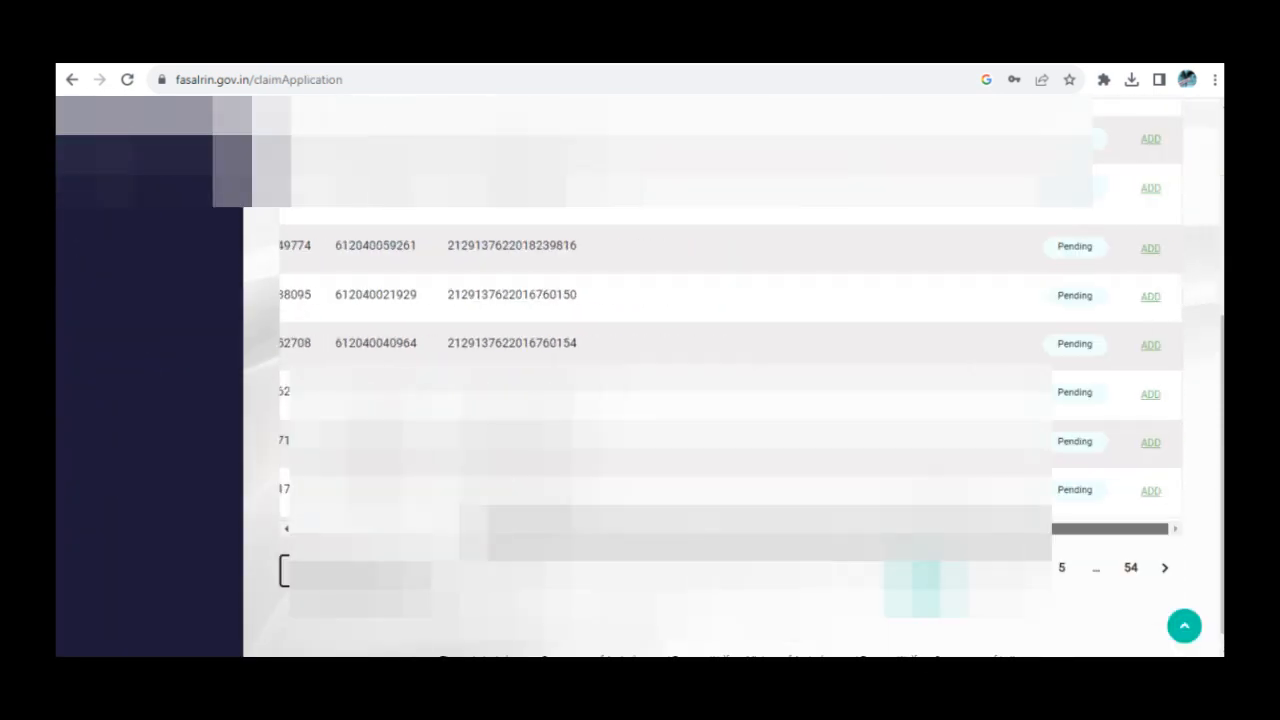
{"action": "scroll", "coordinate": [1189, 340], "scroll_direction": "up", "scroll_amount": 2}
{"action": "left_click", "coordinate": [1149, 303]}
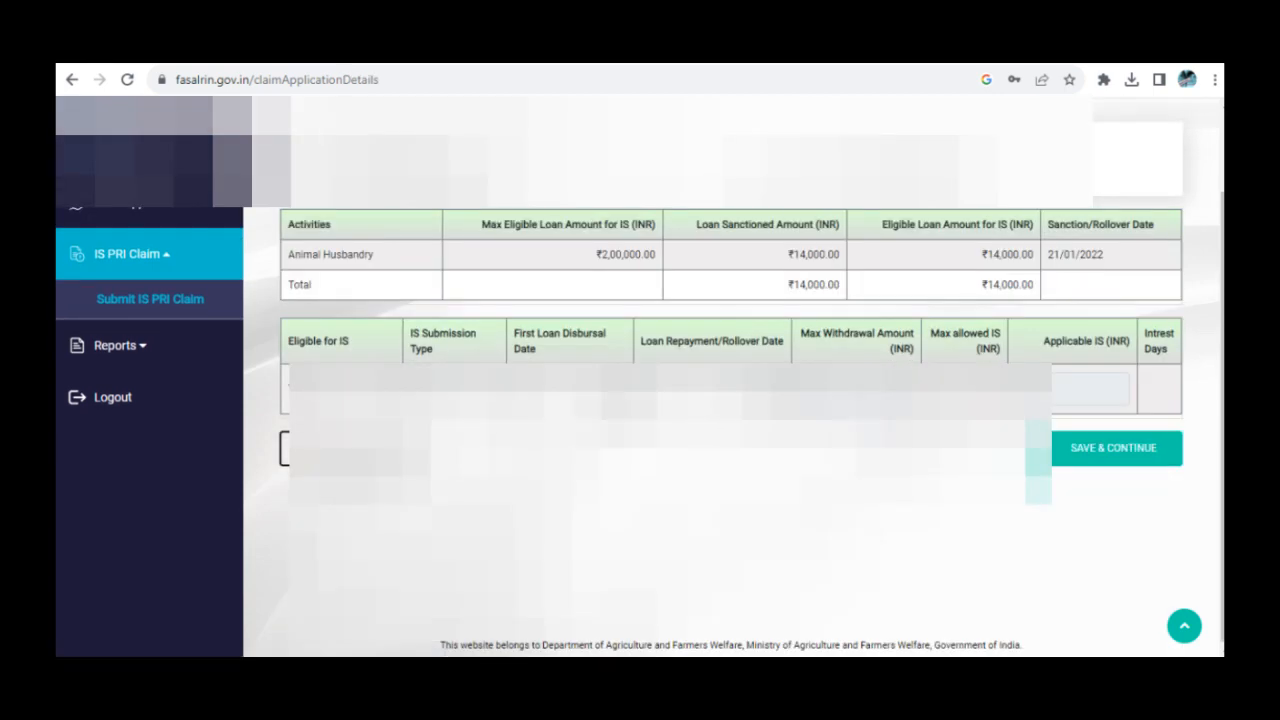